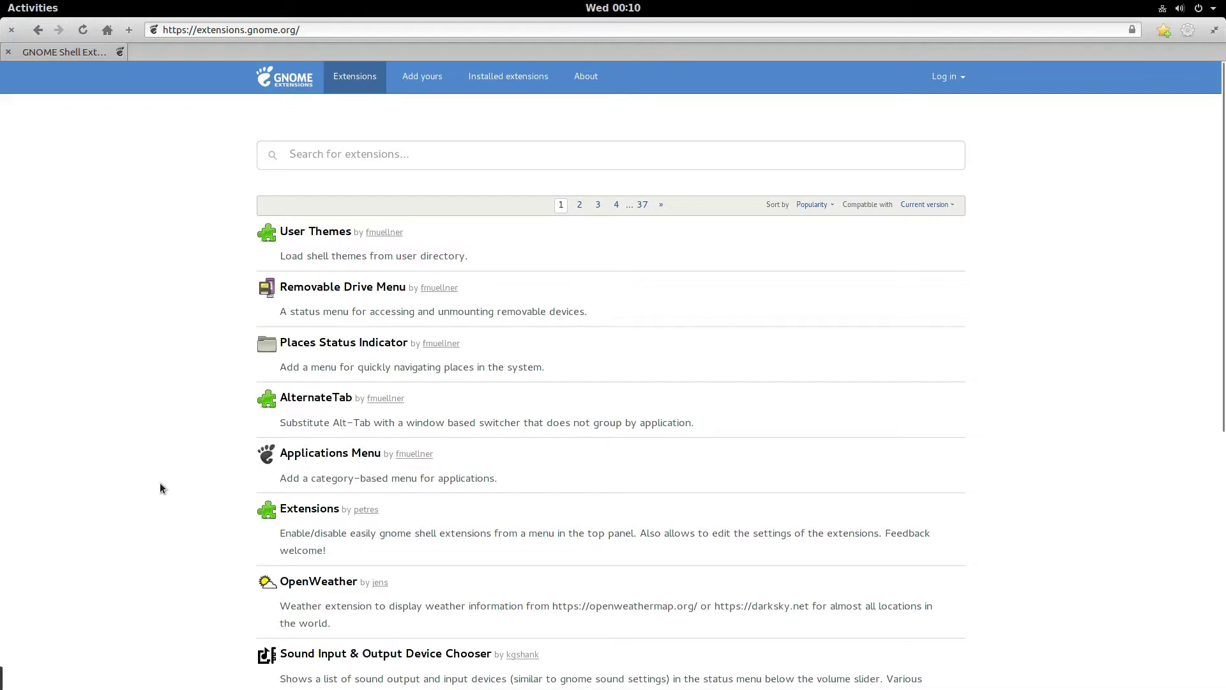
- Bring up the extensions.gnome.org home page with its extension search box ready
mouse_move(4, 684)
- Search for 'topicons', open the TopIcons page and check its shell version list
click(327, 154)
text(topi)
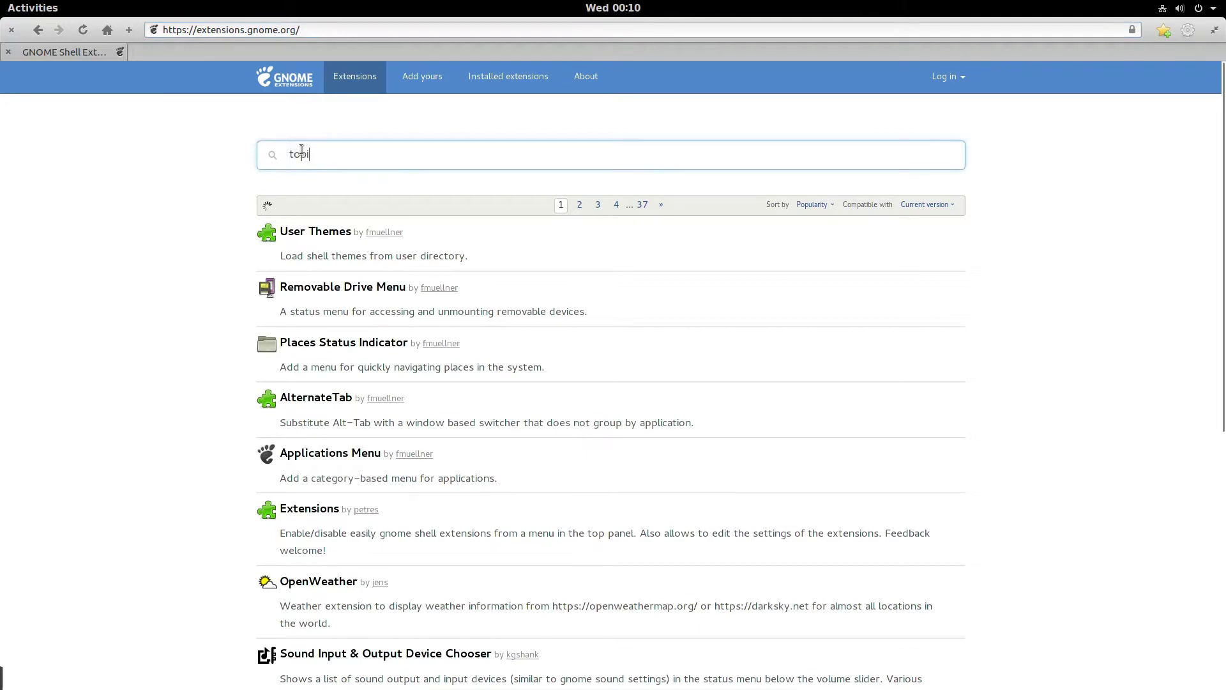
text(cons)
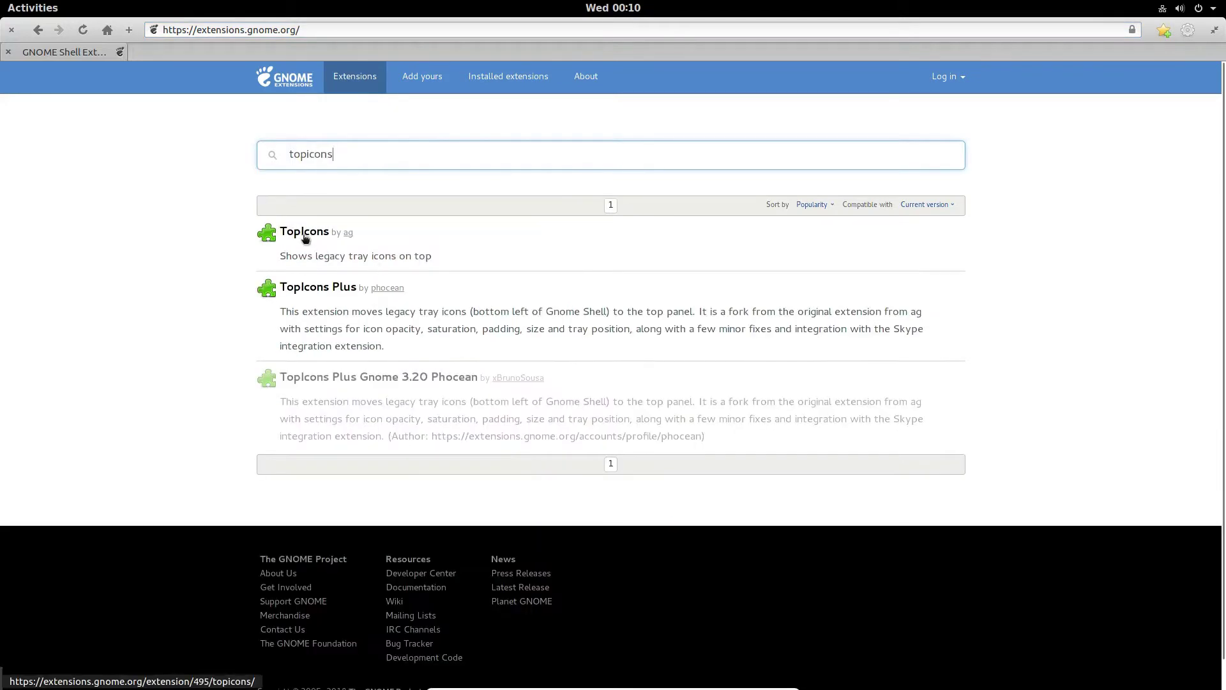
click(305, 234)
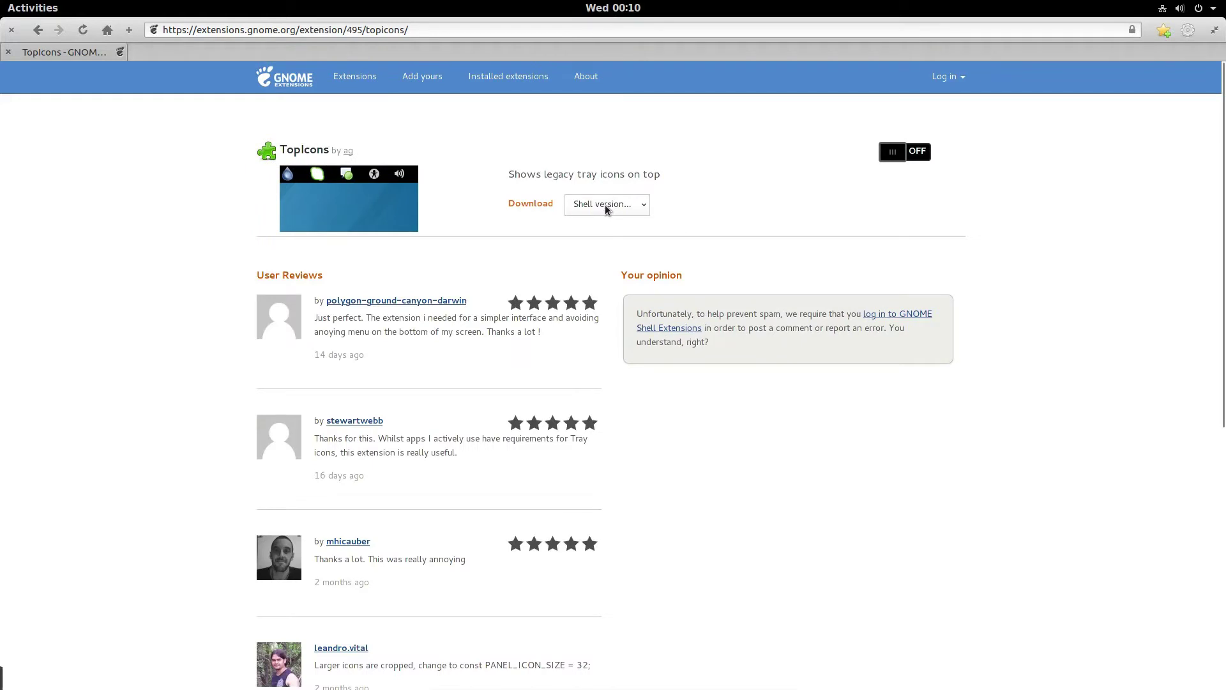
click(604, 204)
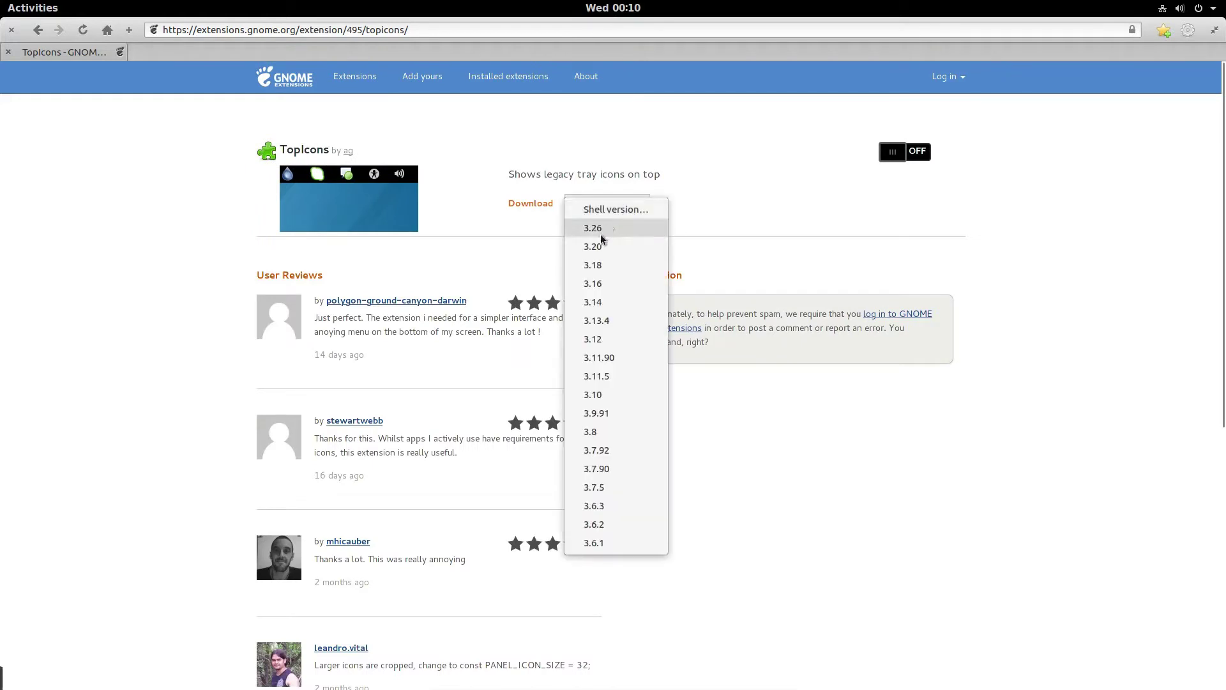
click(618, 209)
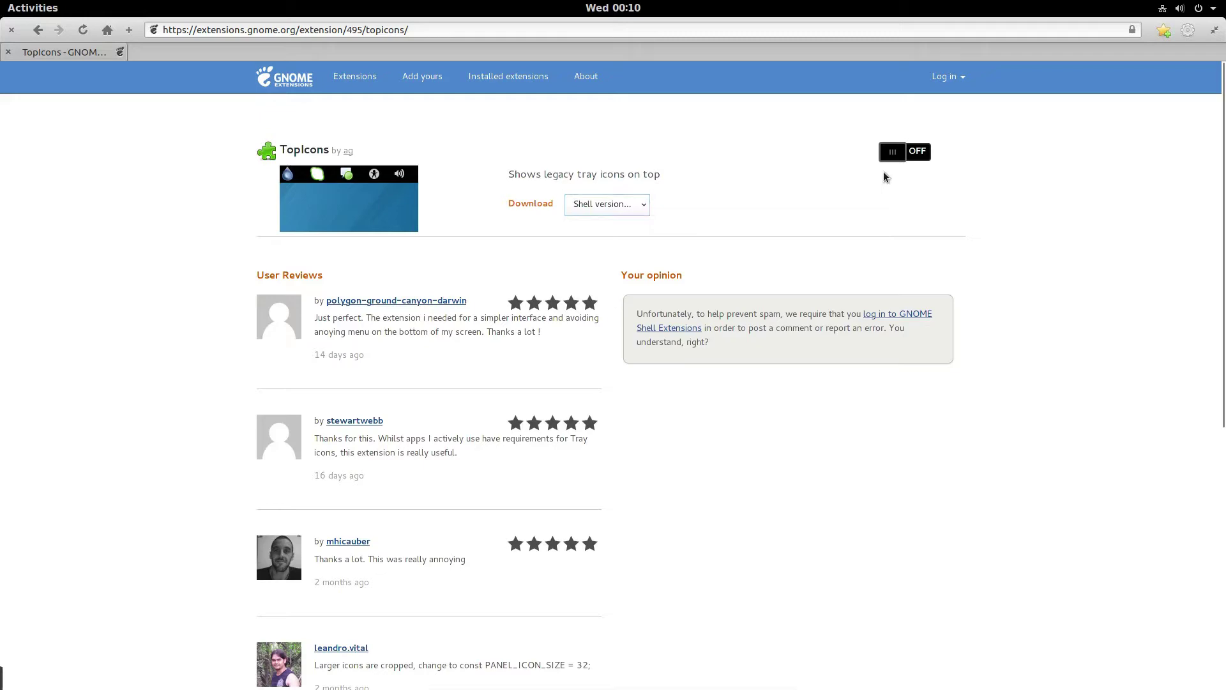
- Switch TopIcons on, confirm the install, and check the new tray icon's menu
click(892, 154)
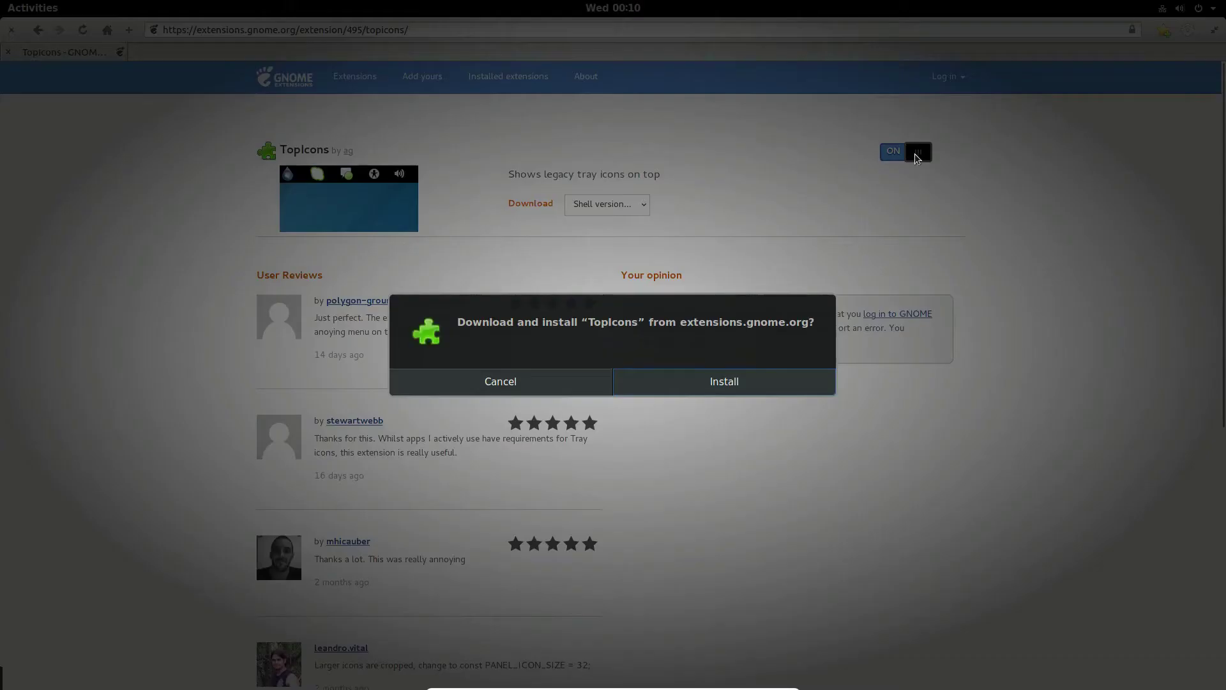
click(724, 382)
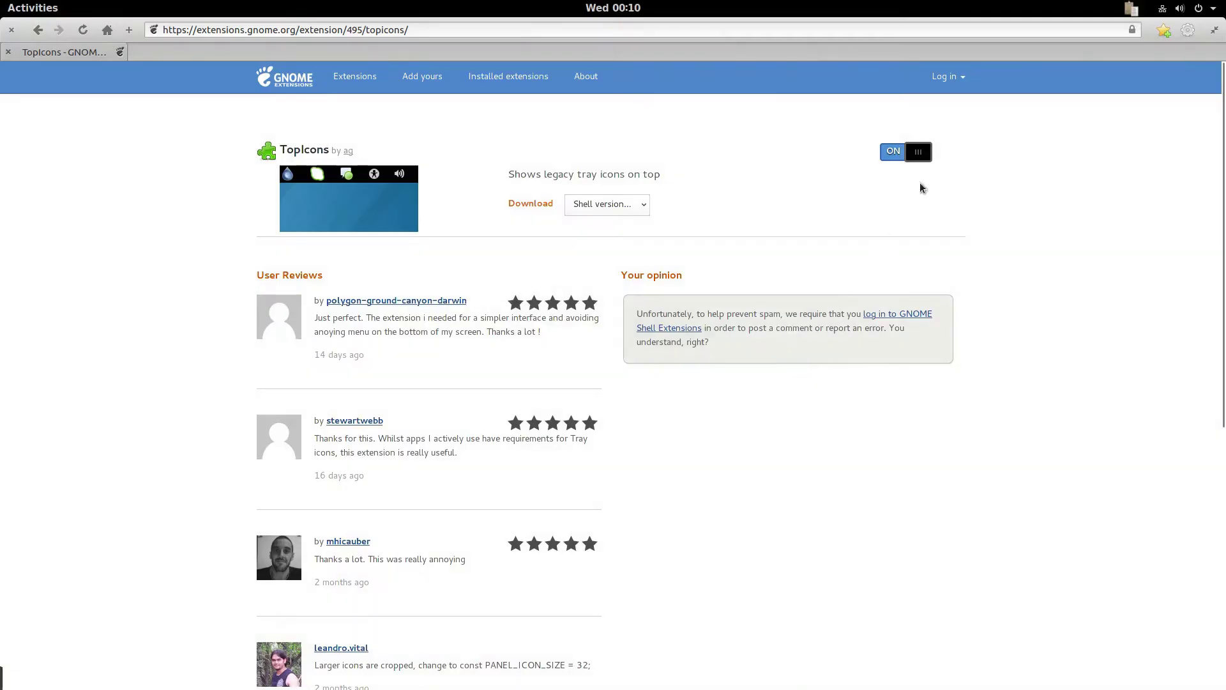
click(1131, 9)
click(1132, 10)
- Open the Home folder in Files from the overview, then bring the Firefox window back
click(24, 5)
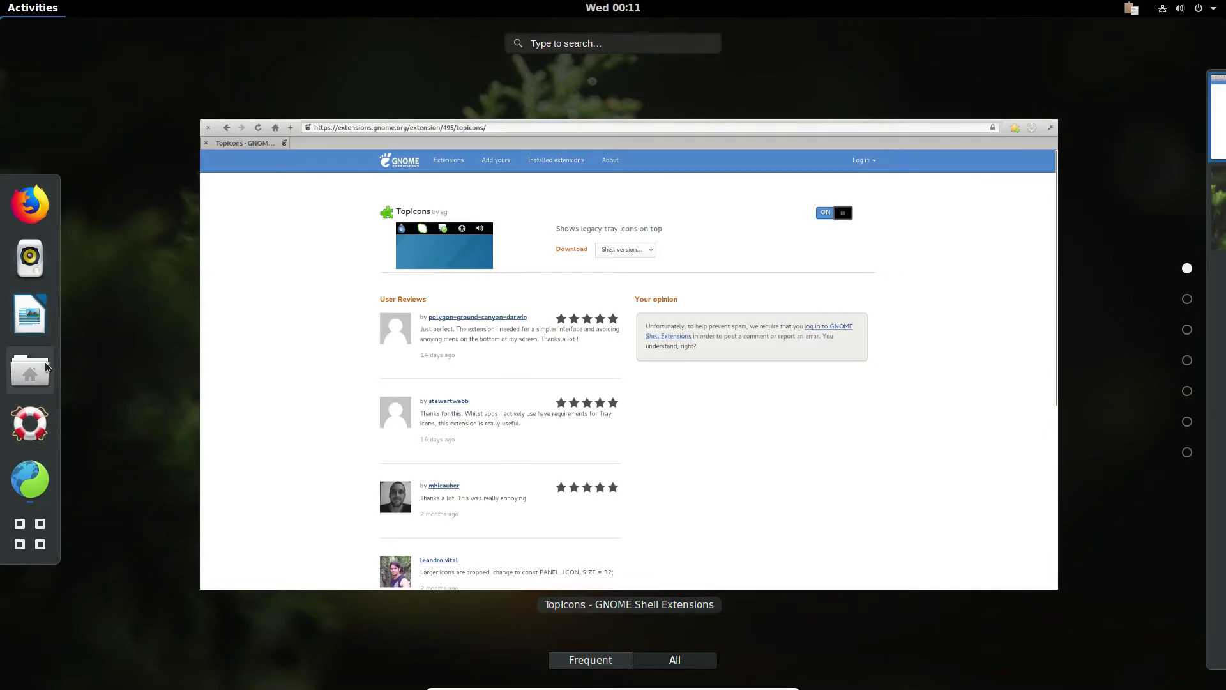
click(248, 428)
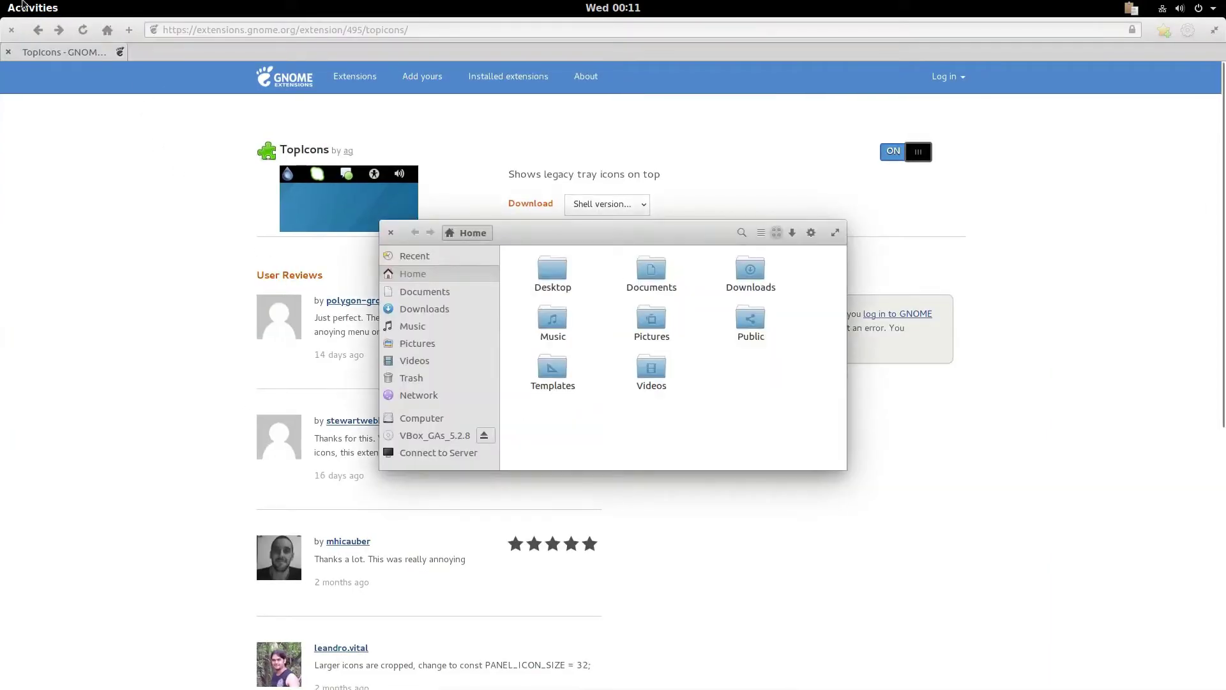
click(25, 8)
click(282, 270)
click(56, 9)
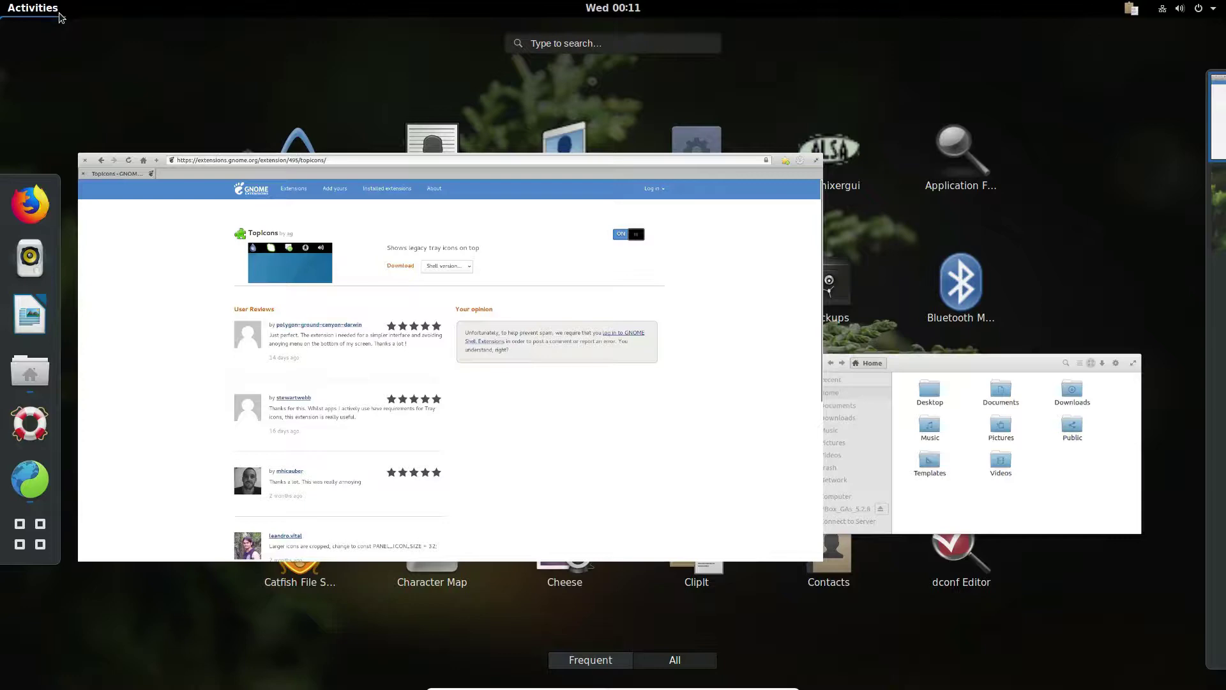
key(super)
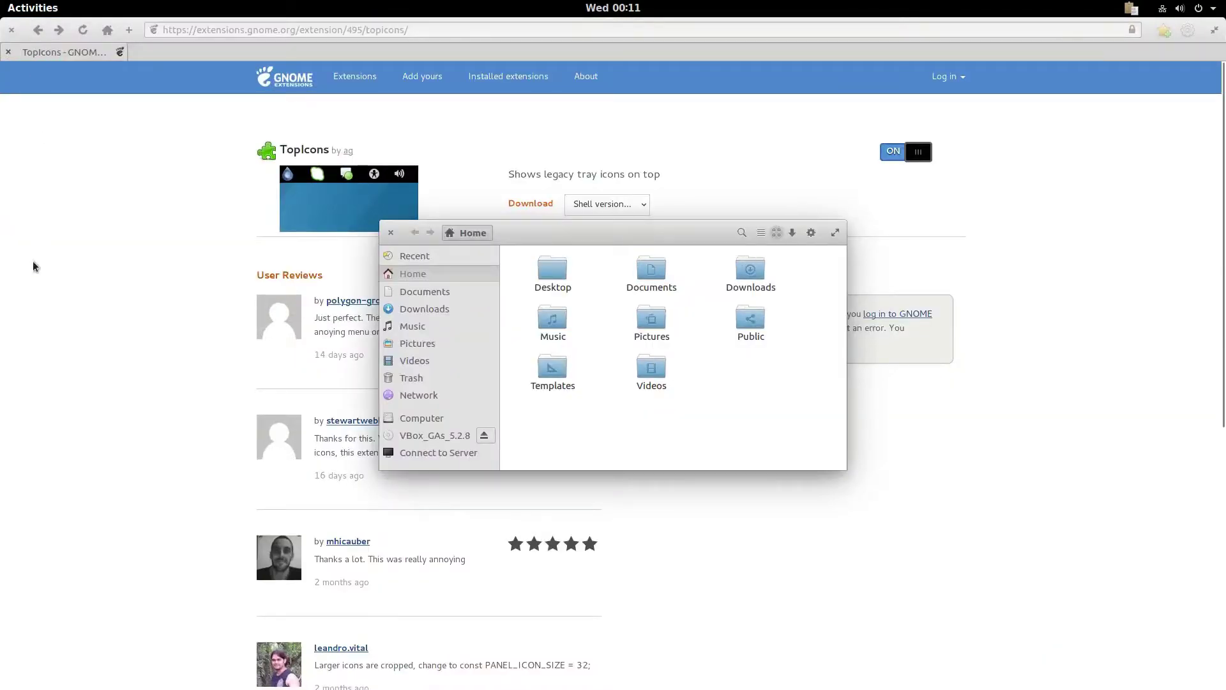
key(super)
key(super)
click(167, 163)
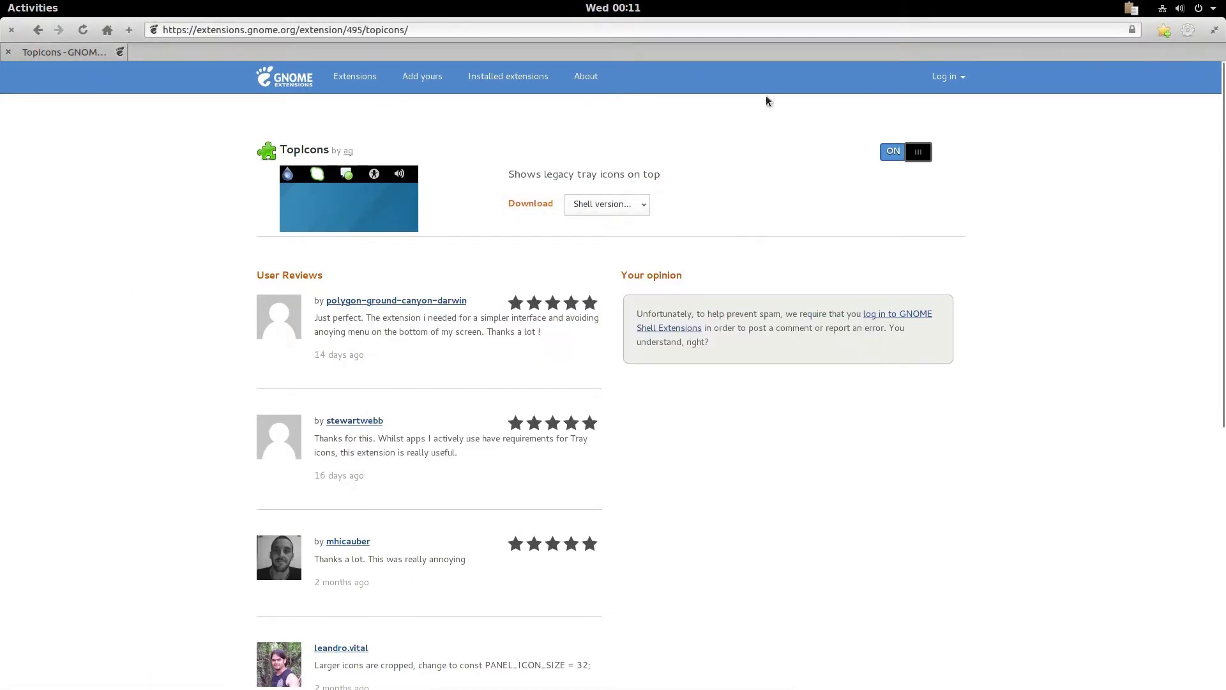
- Search extensions.gnome.org for 'dash to dock' and open the Dash to Dock page
click(364, 78)
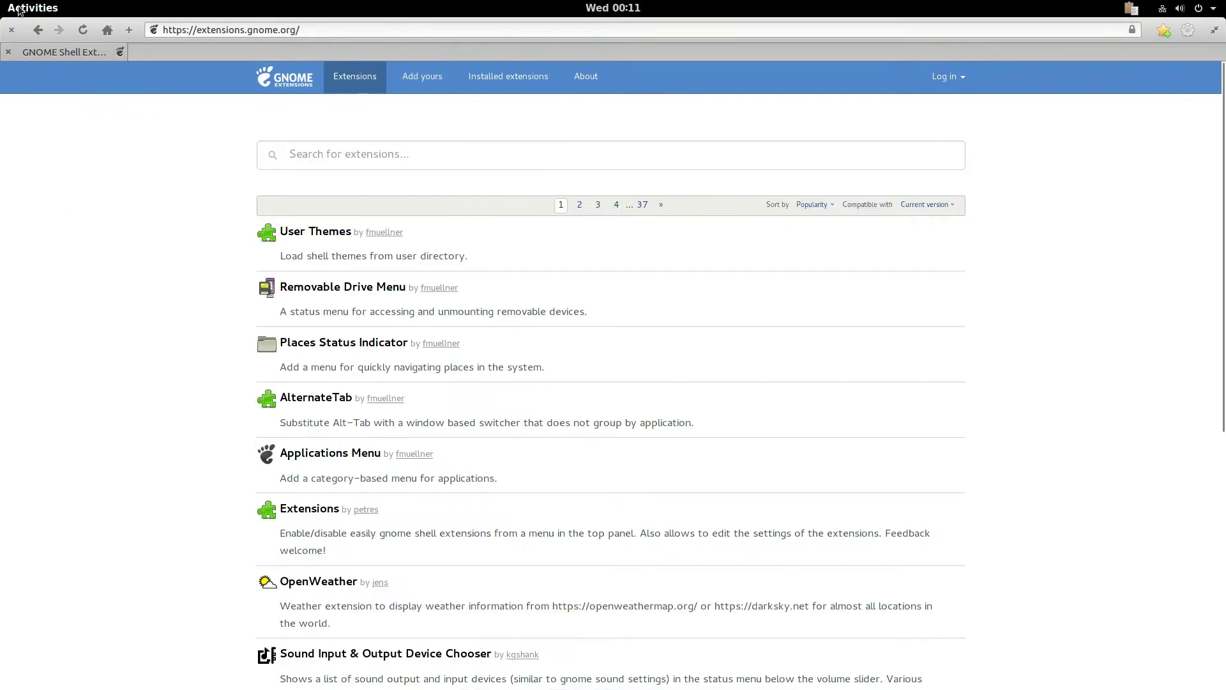
click(22, 10)
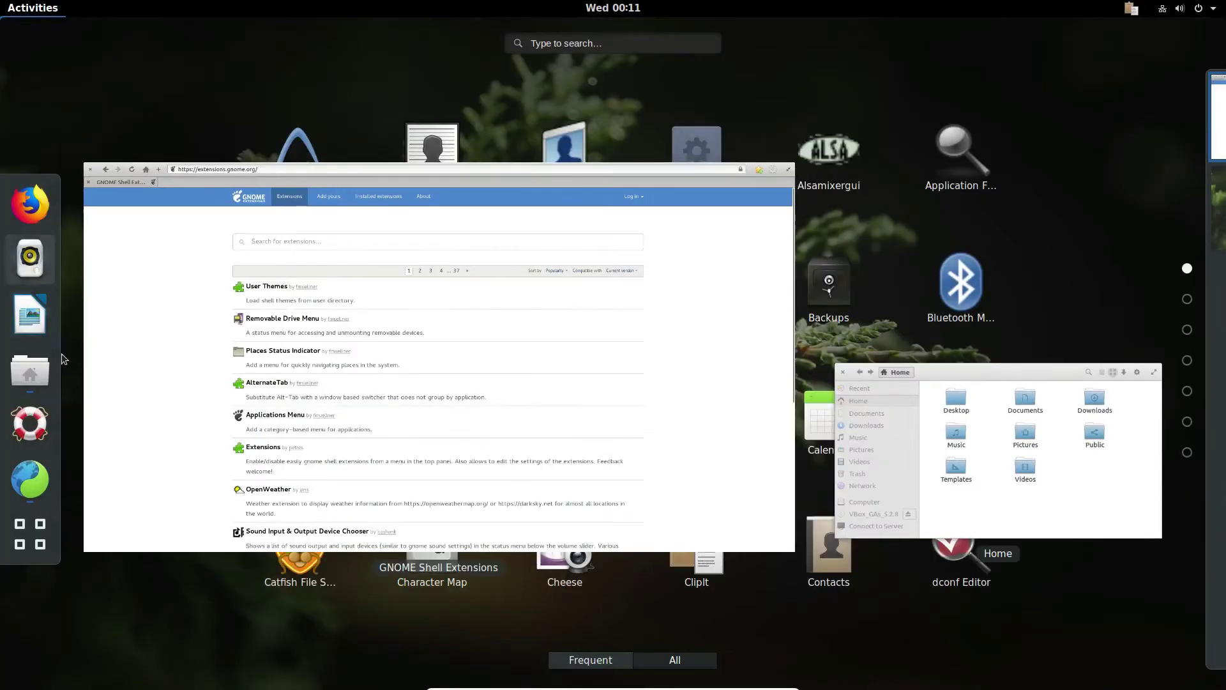
click(51, 5)
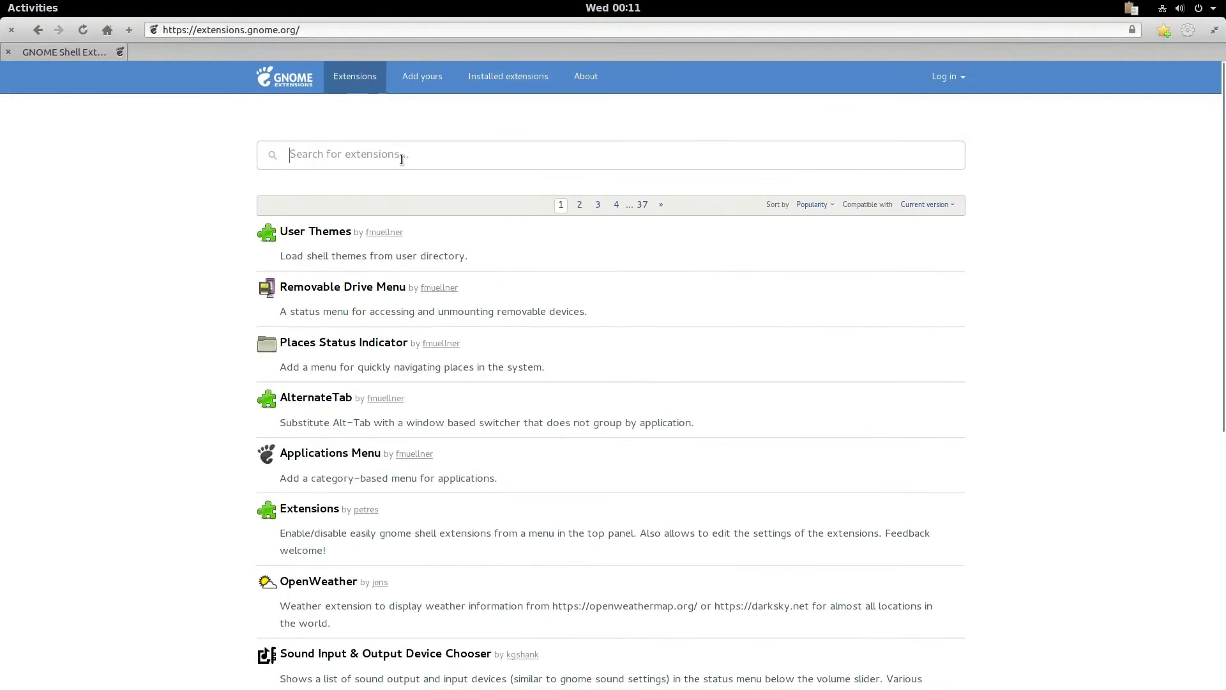
text(dash )
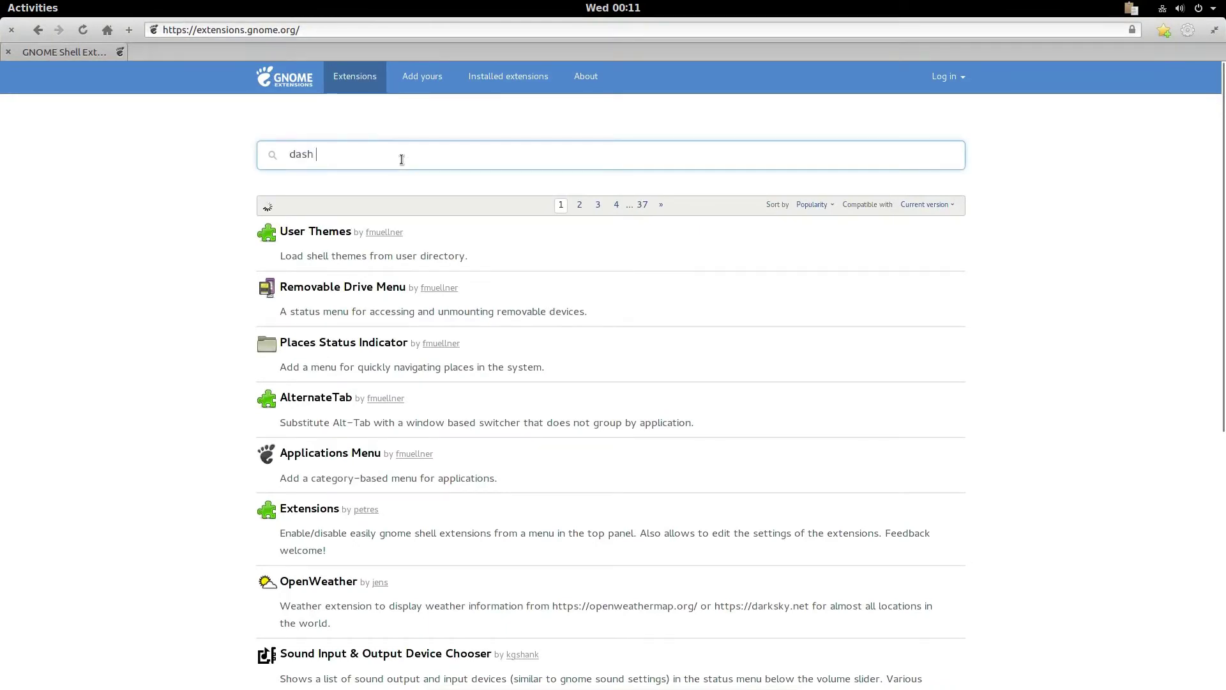
text(to dock)
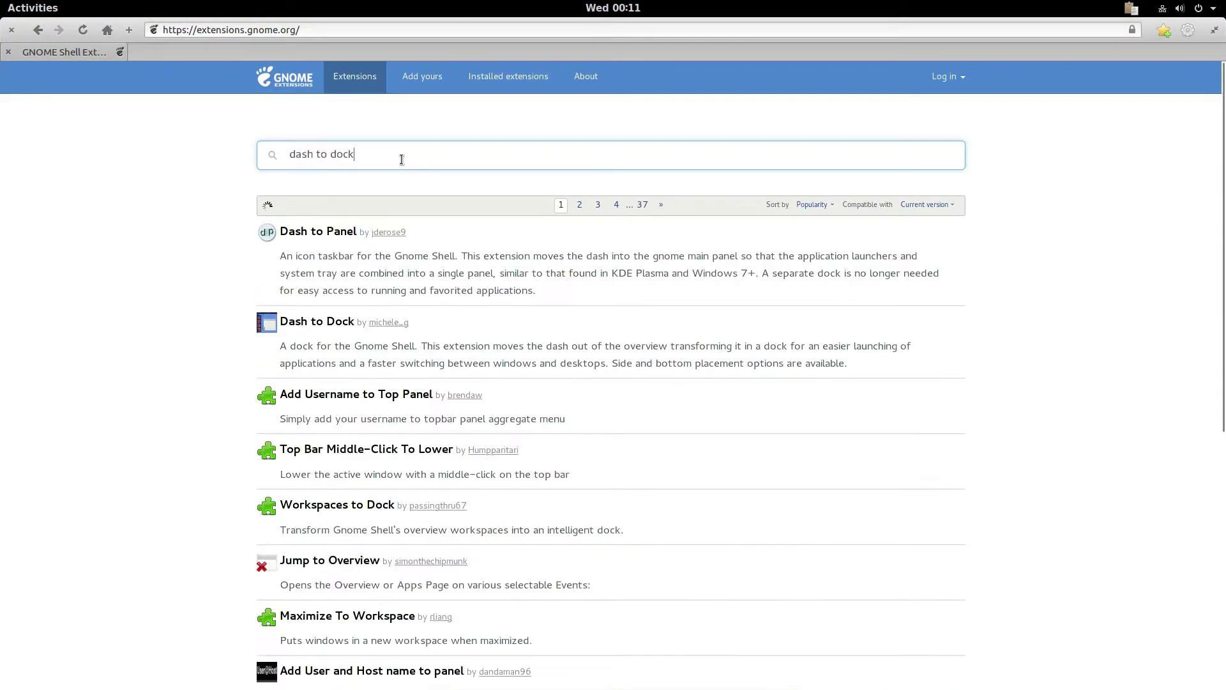
click(295, 231)
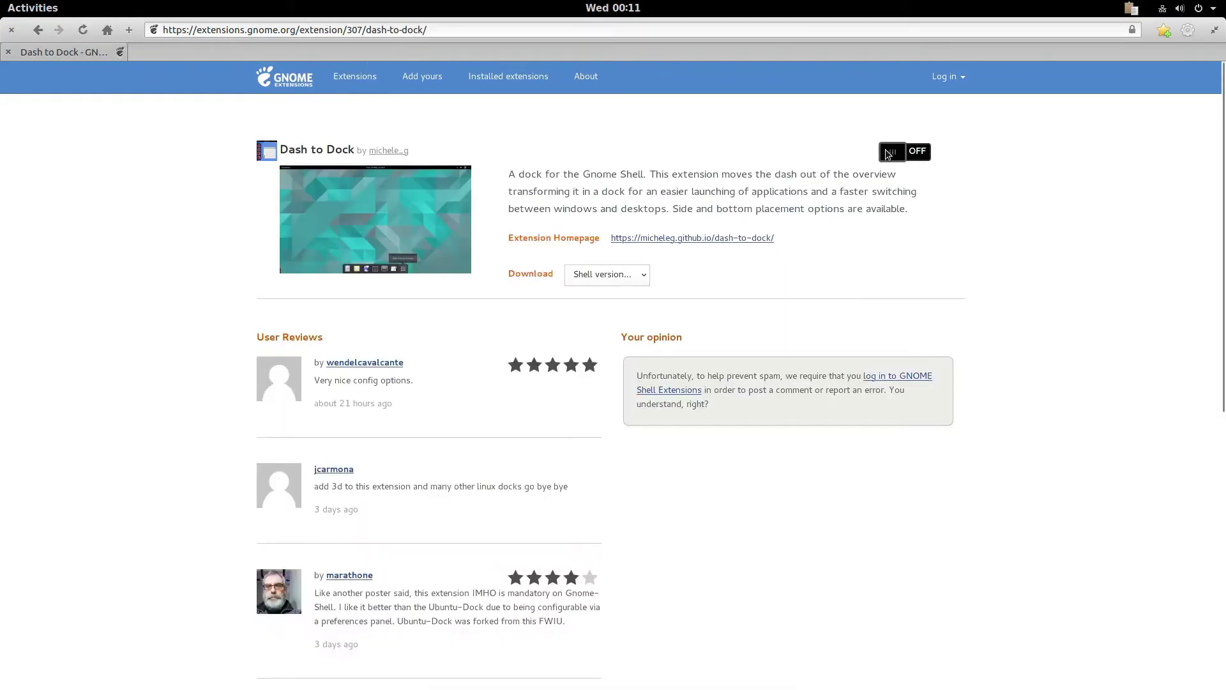
- Switch Dash to Dock on and confirm its installation
click(890, 155)
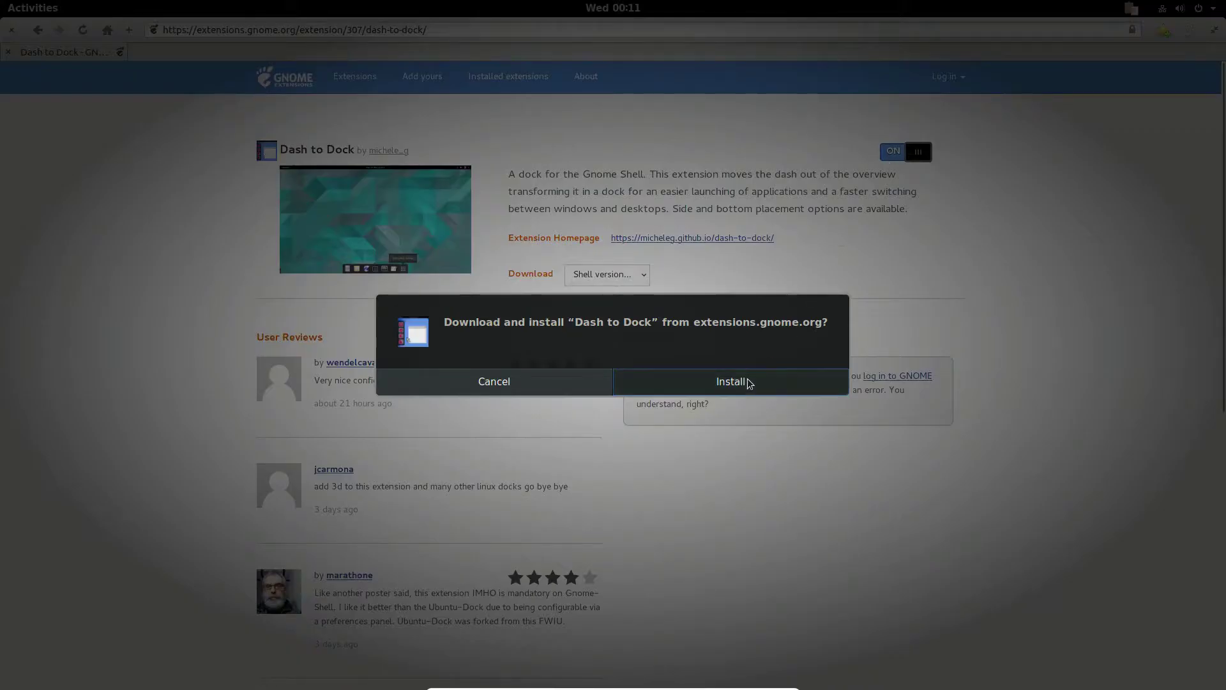
click(749, 381)
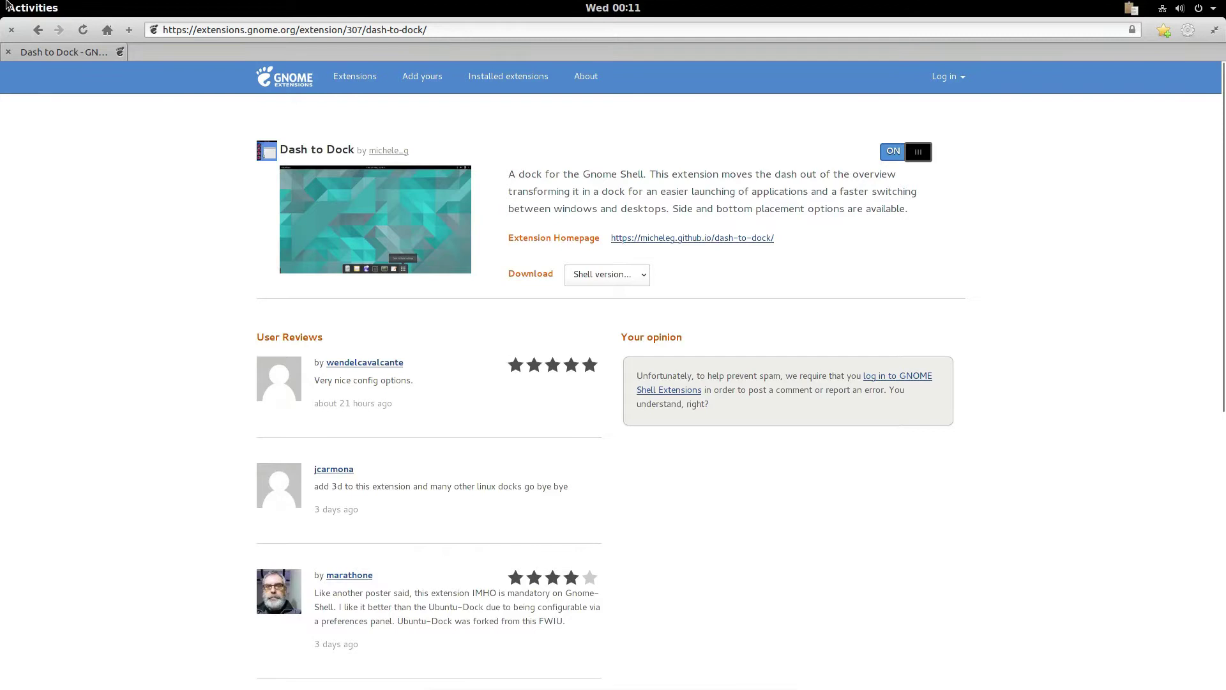
click(28, 8)
click(20, 7)
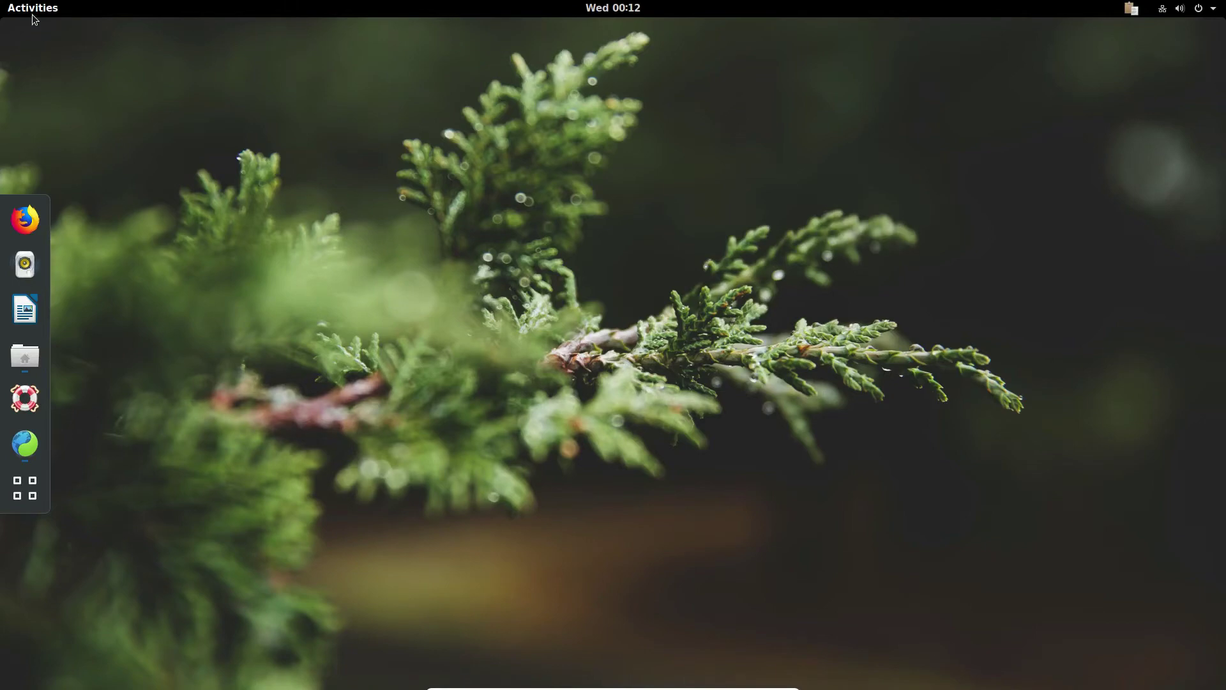
- Browse the applications grid and try an overview search for 'twea', then clear it
click(32, 480)
click(32, 480)
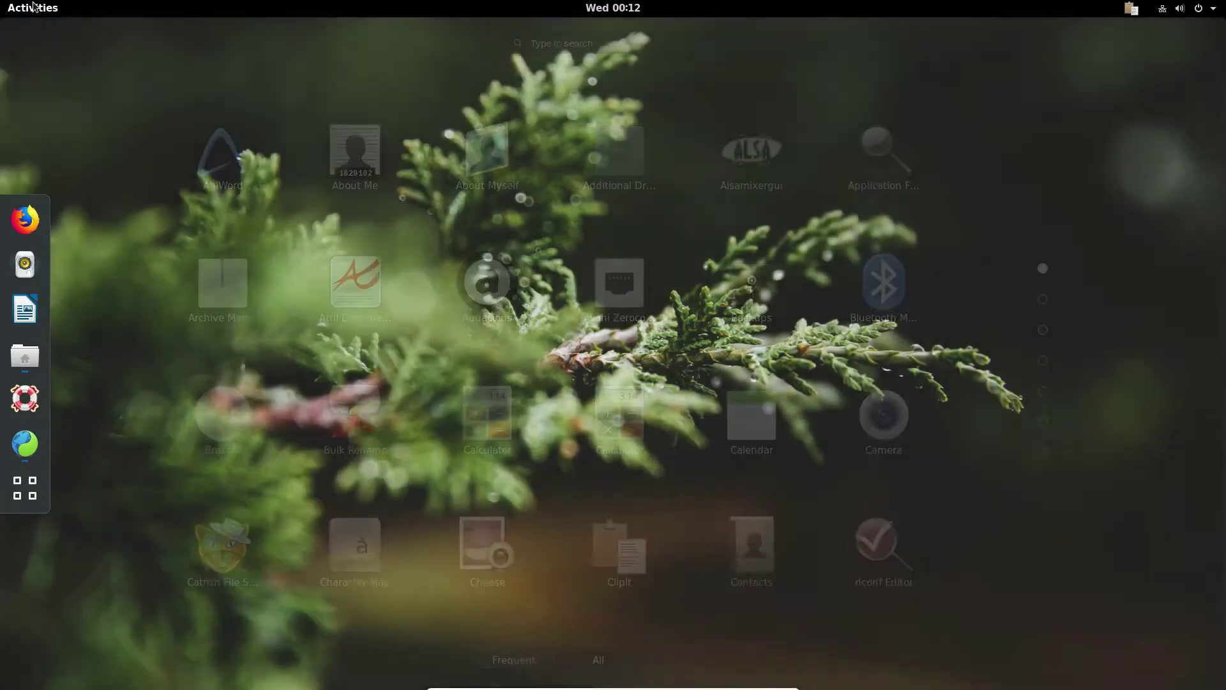
click(32, 480)
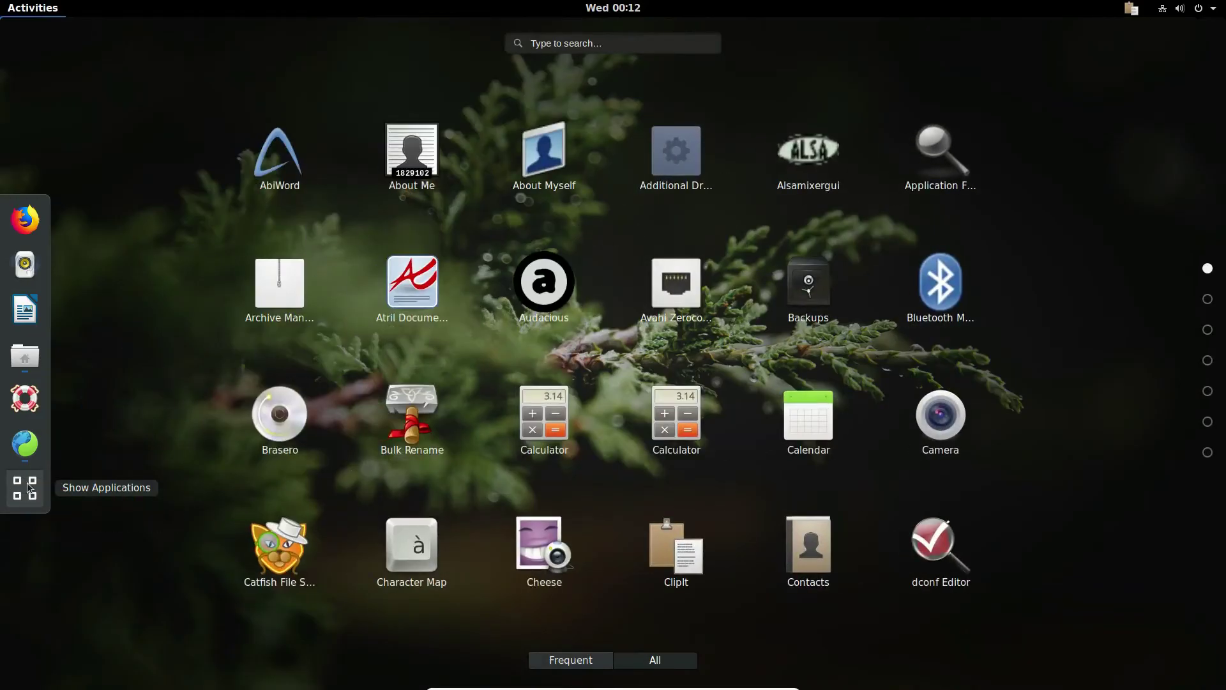
click(29, 487)
click(35, 476)
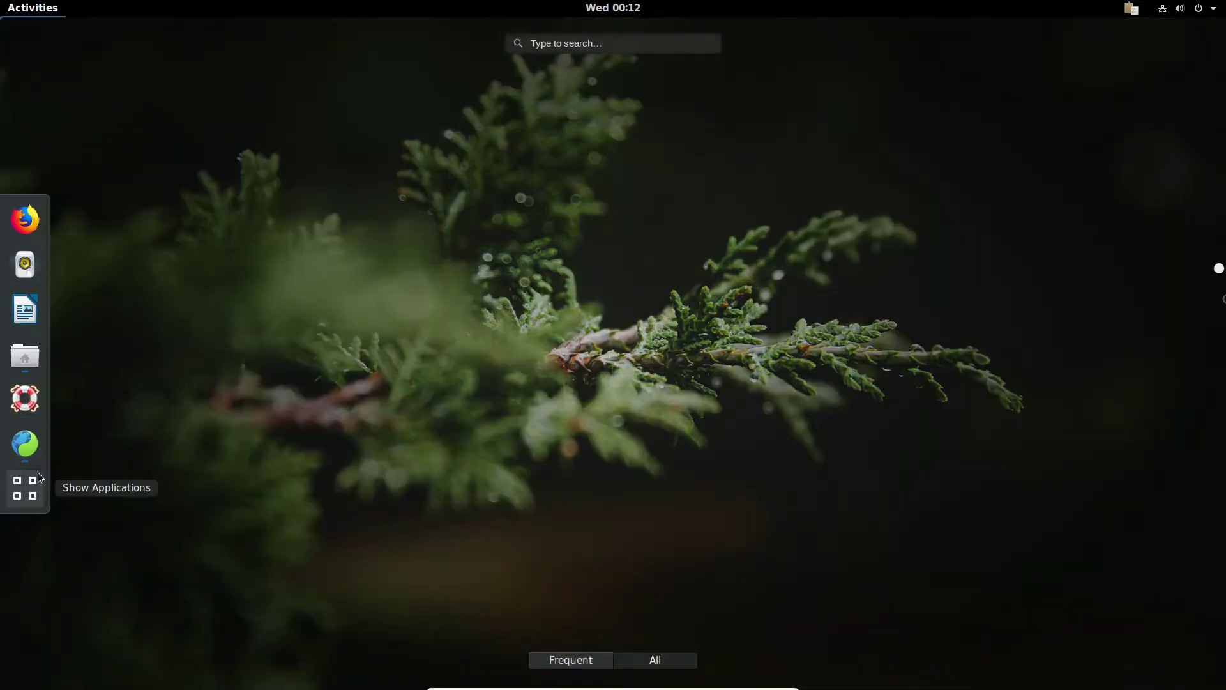
text(twea)
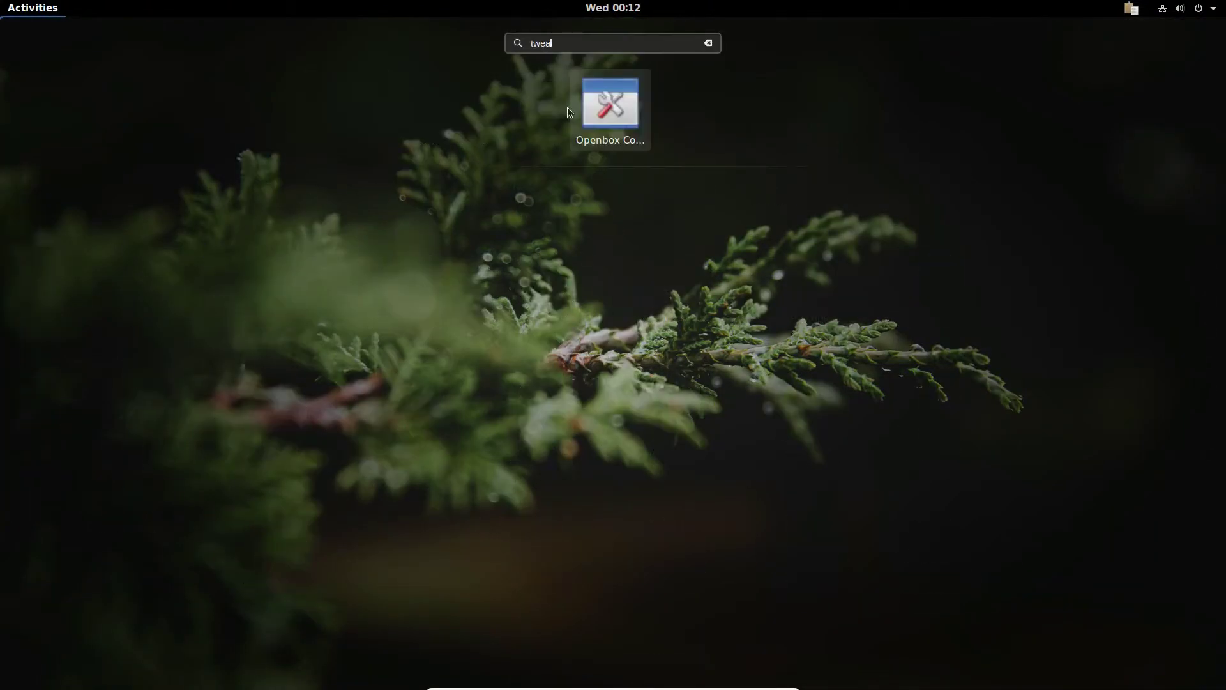
key(Escape)
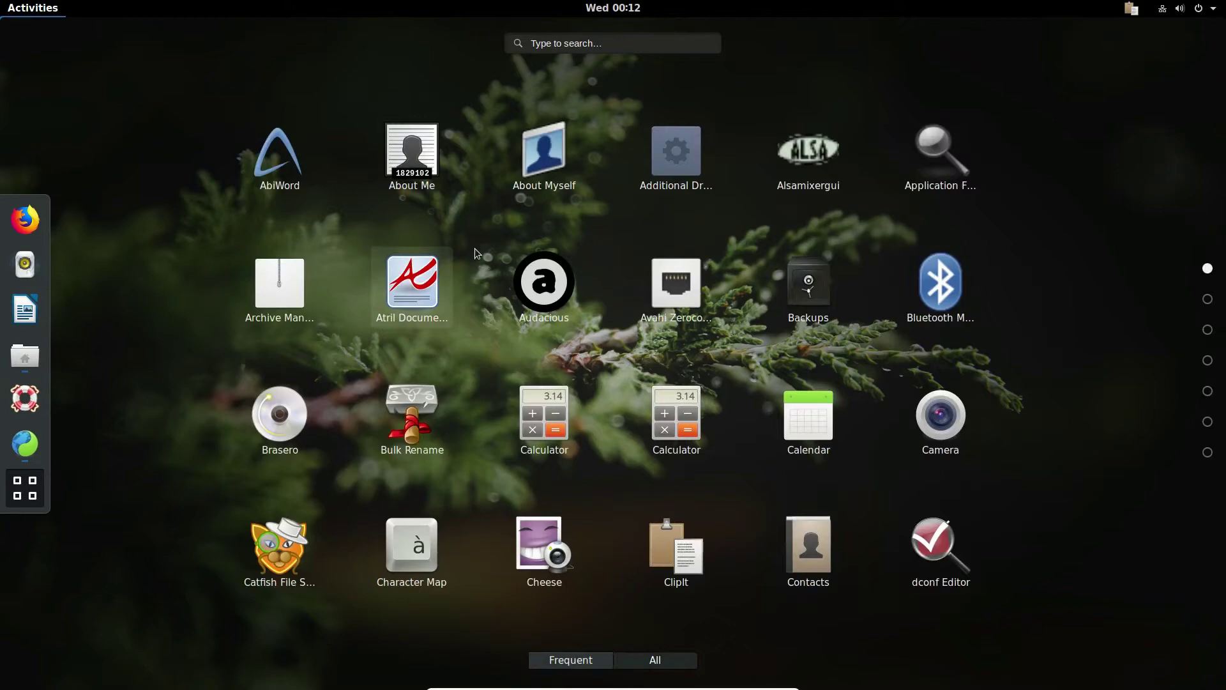
- Search the overview for 'term' and launch Terminal
text(term)
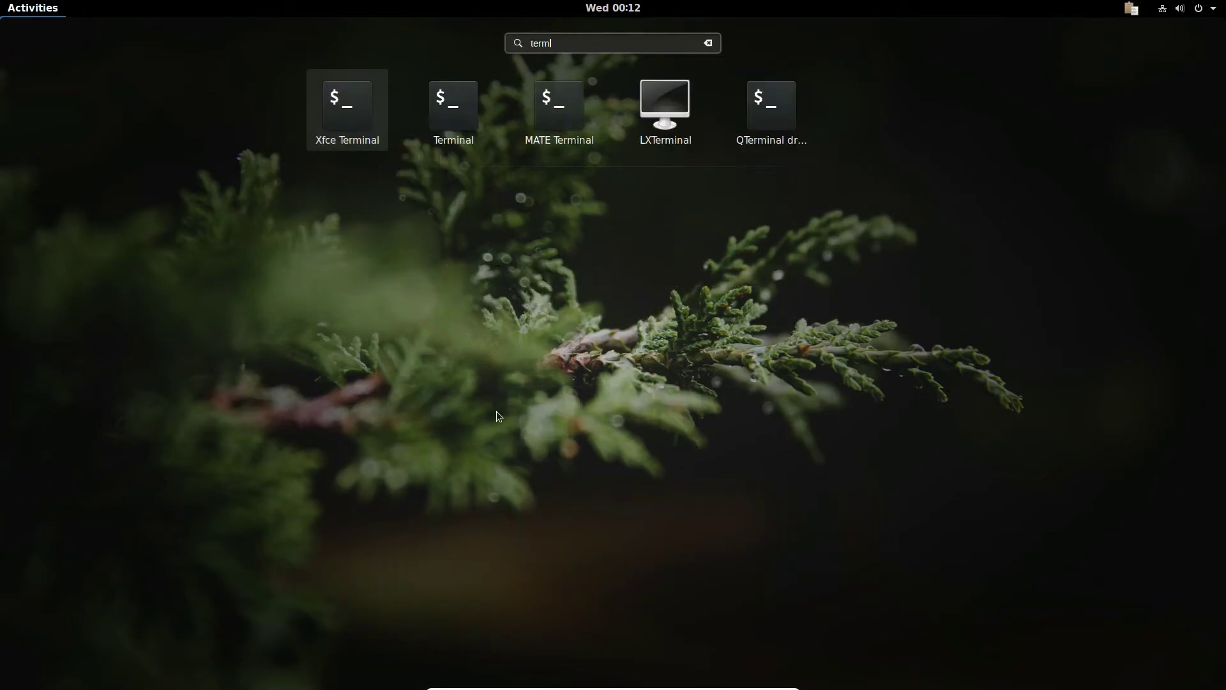
key(Right)
key(Right)
key(Right)
key(Left)
key(Left)
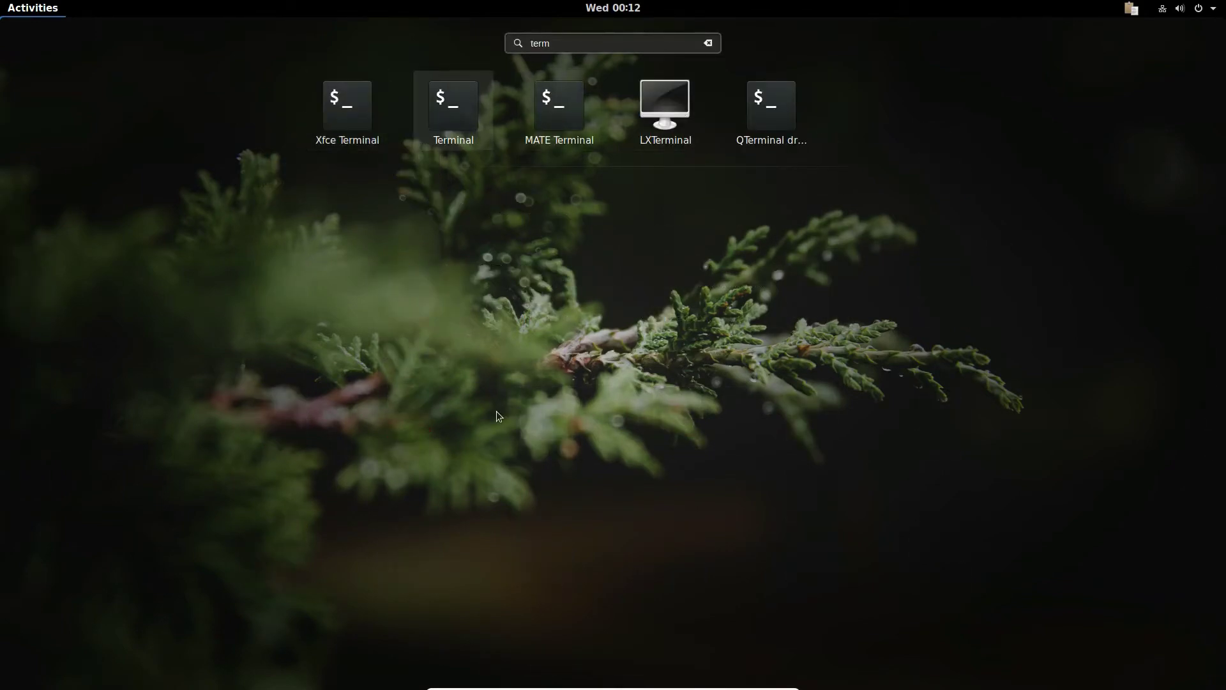
key(Return)
- Install gnome-tweak-tool with 'sudo apt install gnome-tweak-tool', entering the account password
drag(299, 37, 549, 140)
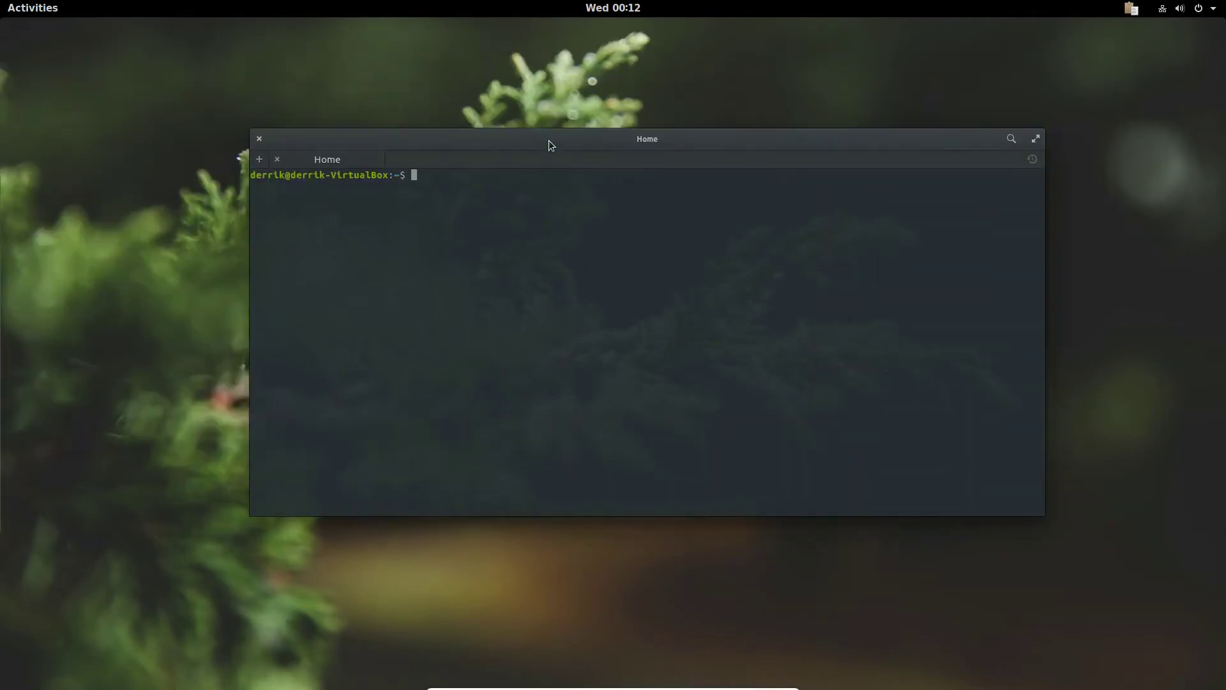
text(sudo apt install )
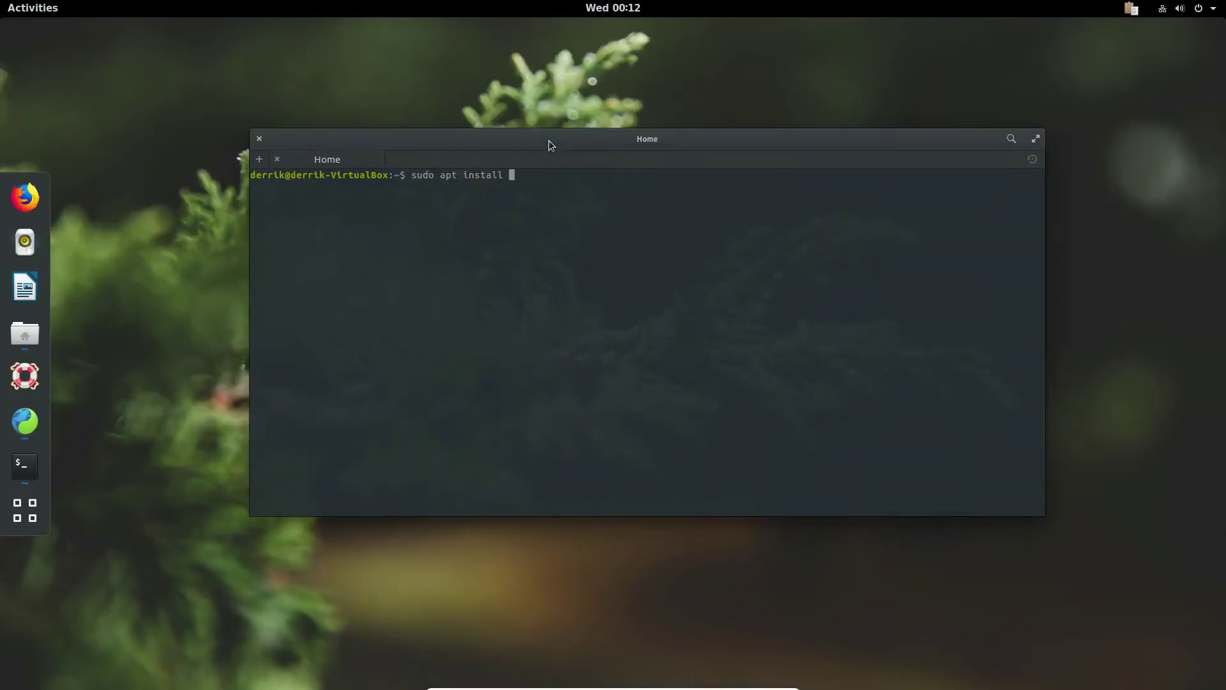
text(gnome-tweak-tool)
key(Return)
text(********)
key(Return)
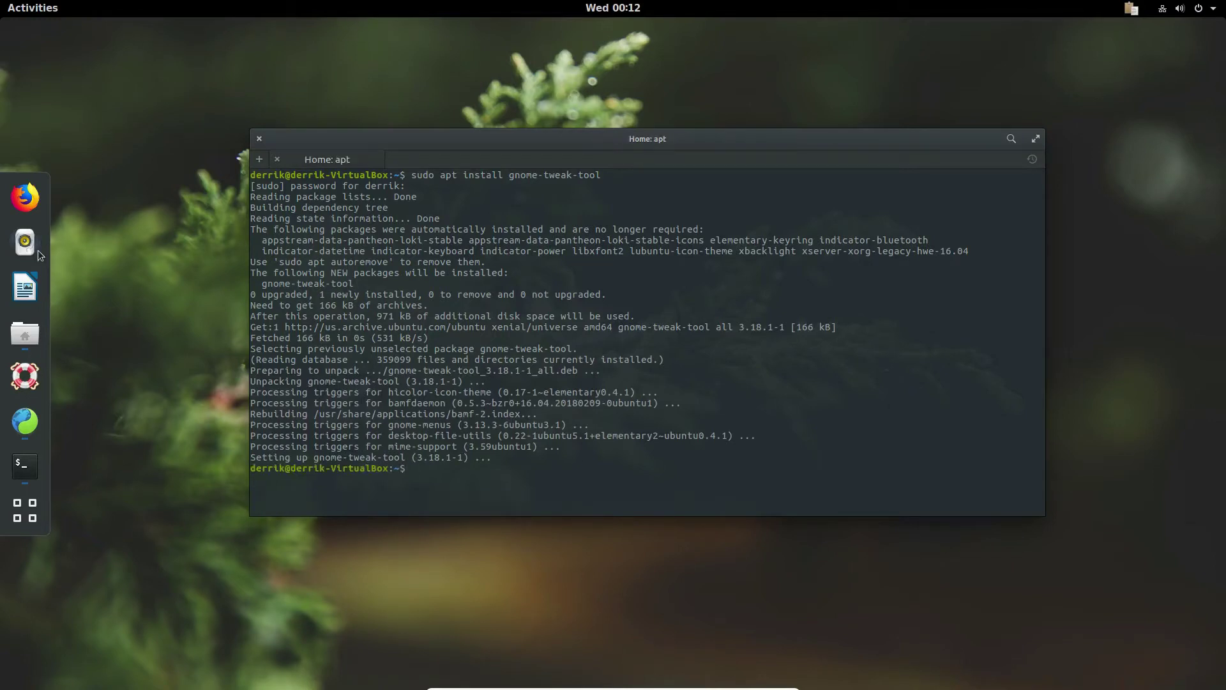
click(39, 9)
- Launch Tweak Tool via 'twea' and open Dash to dock's settings from the Extensions list
text(twea)
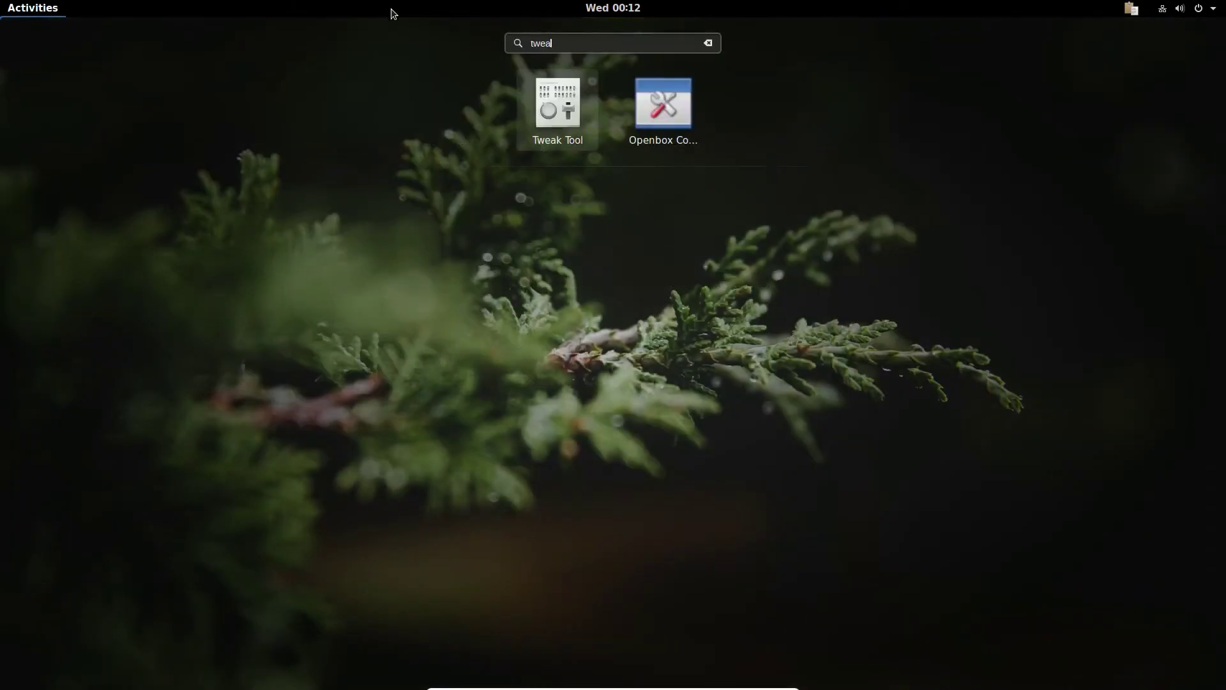
click(565, 96)
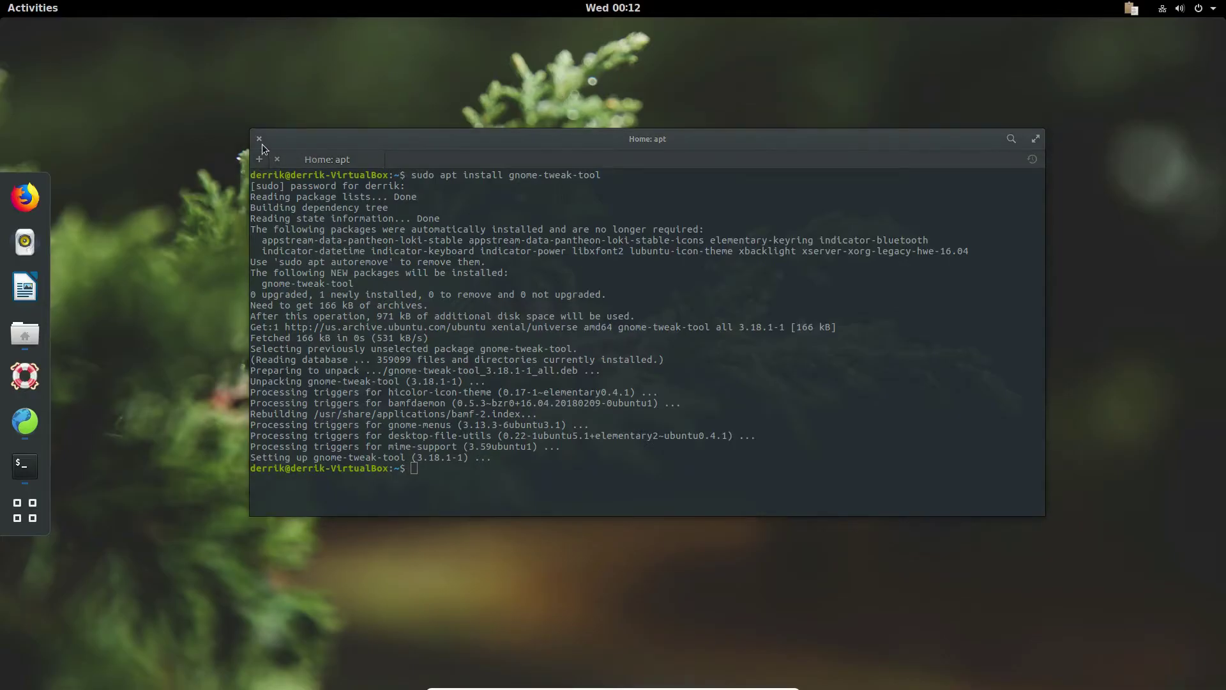
click(420, 257)
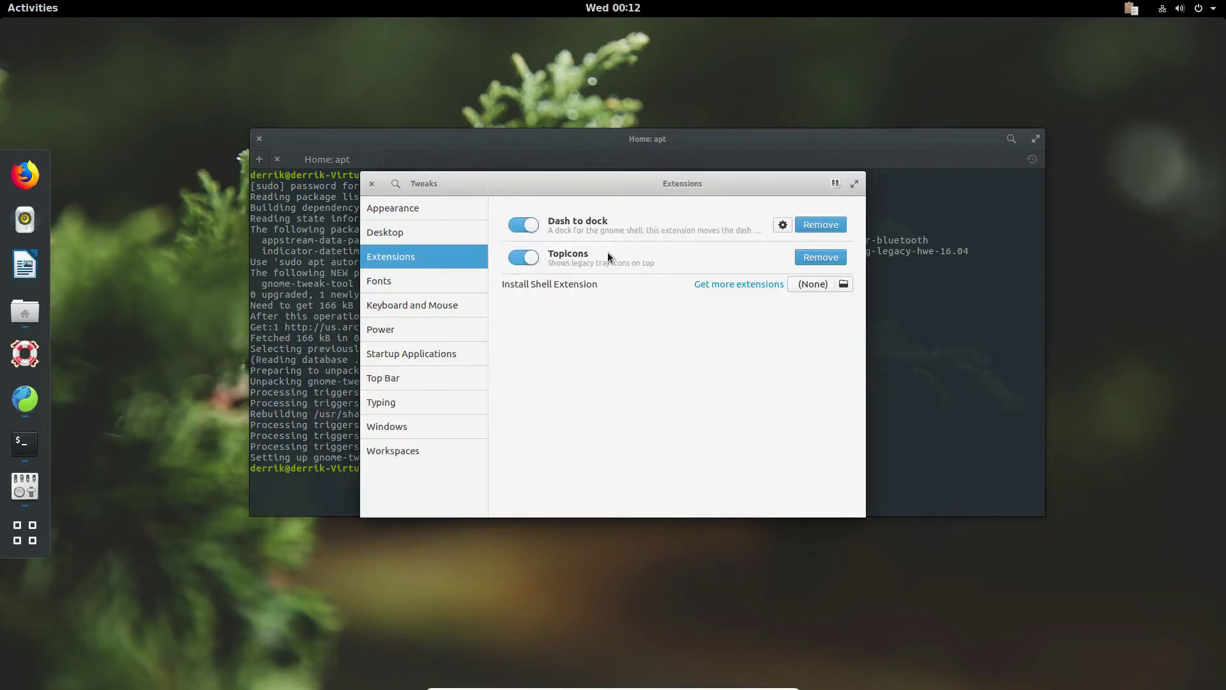
click(783, 224)
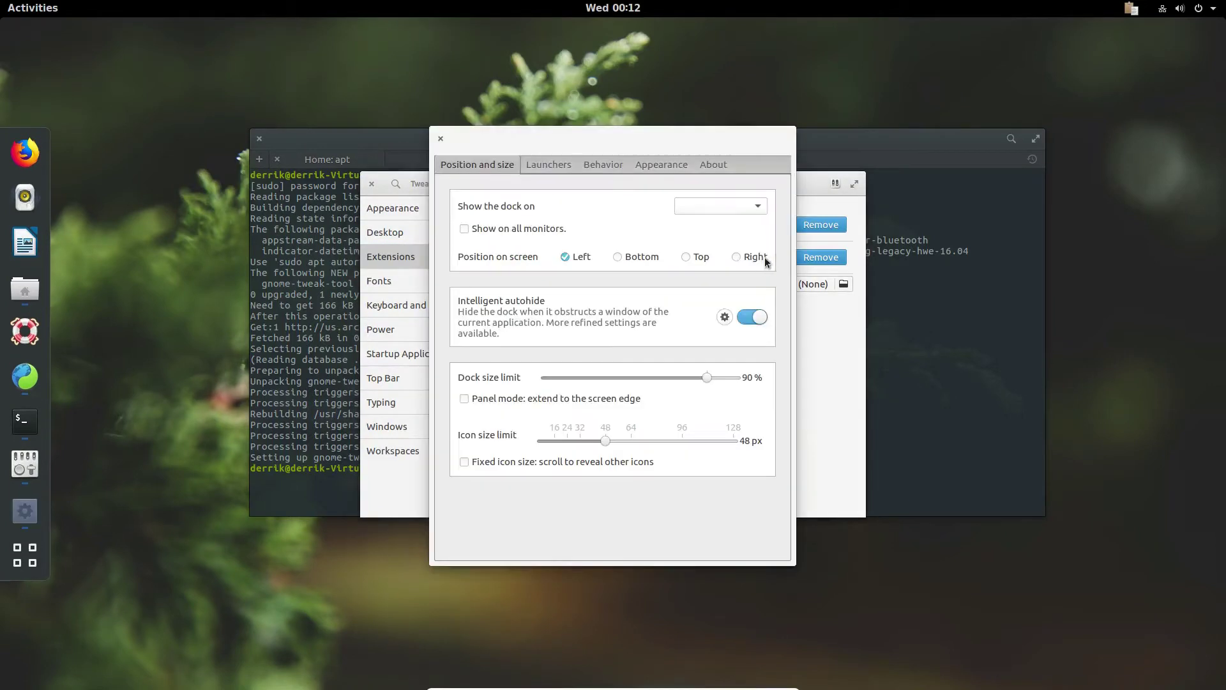
- Place the dock at the Bottom, with a 70% size limit and 48 px icons
click(617, 256)
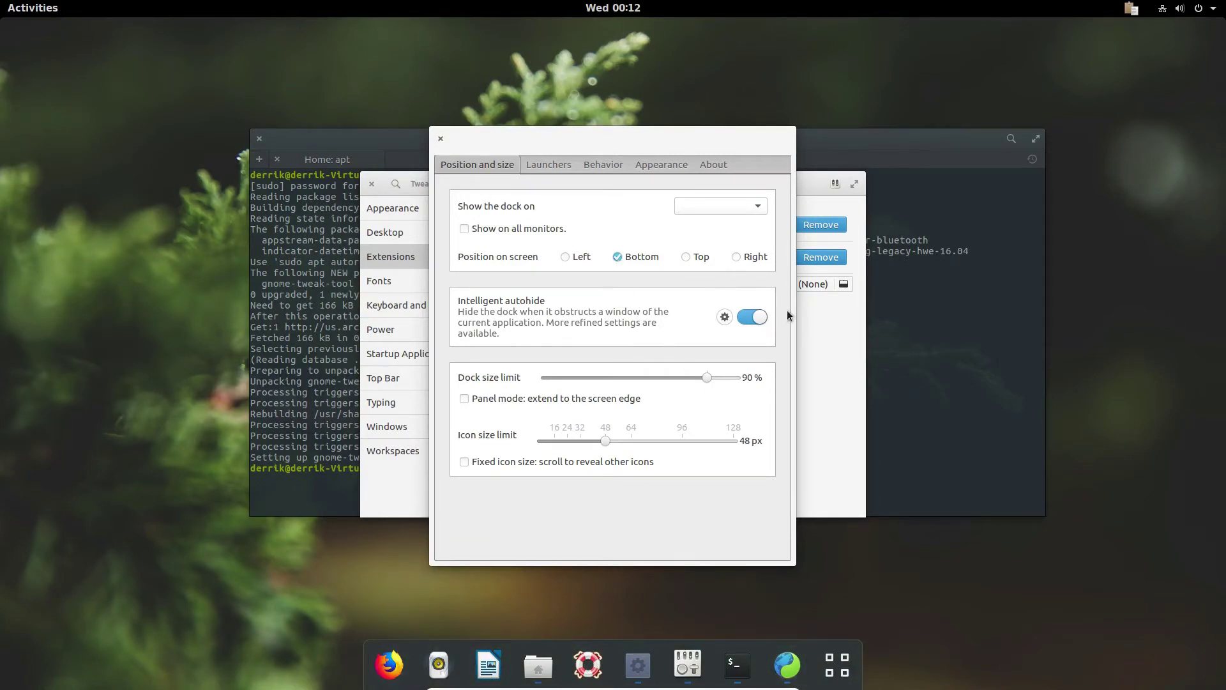
click(685, 258)
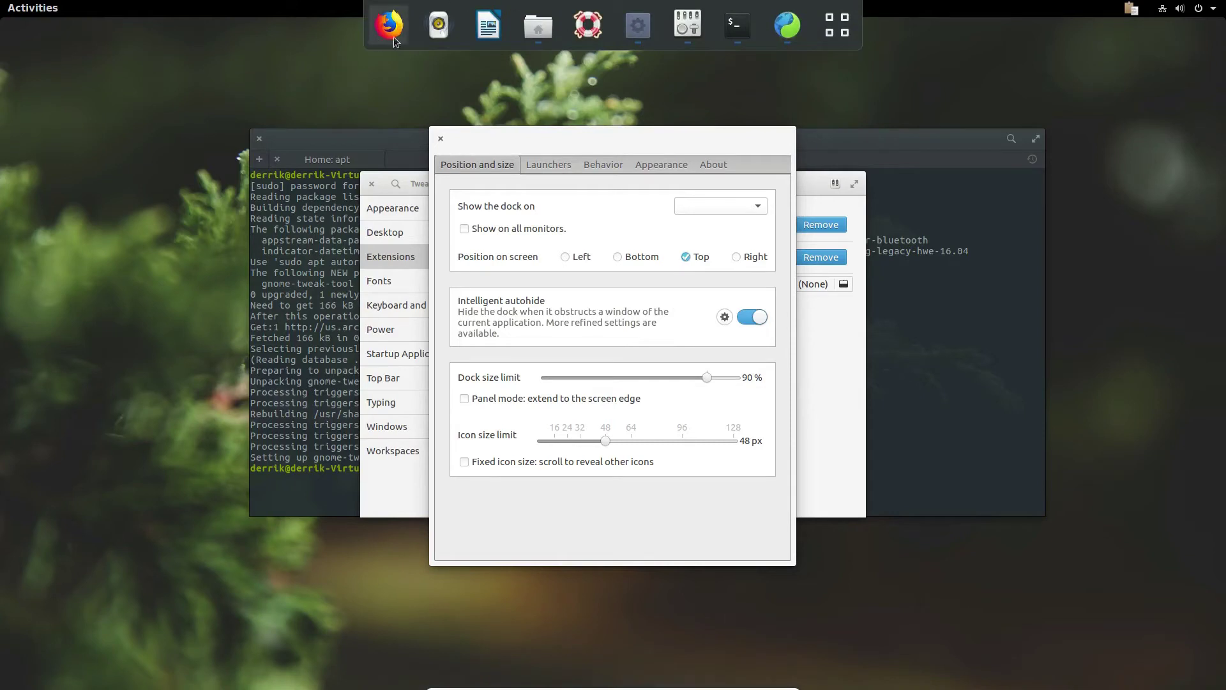
click(744, 256)
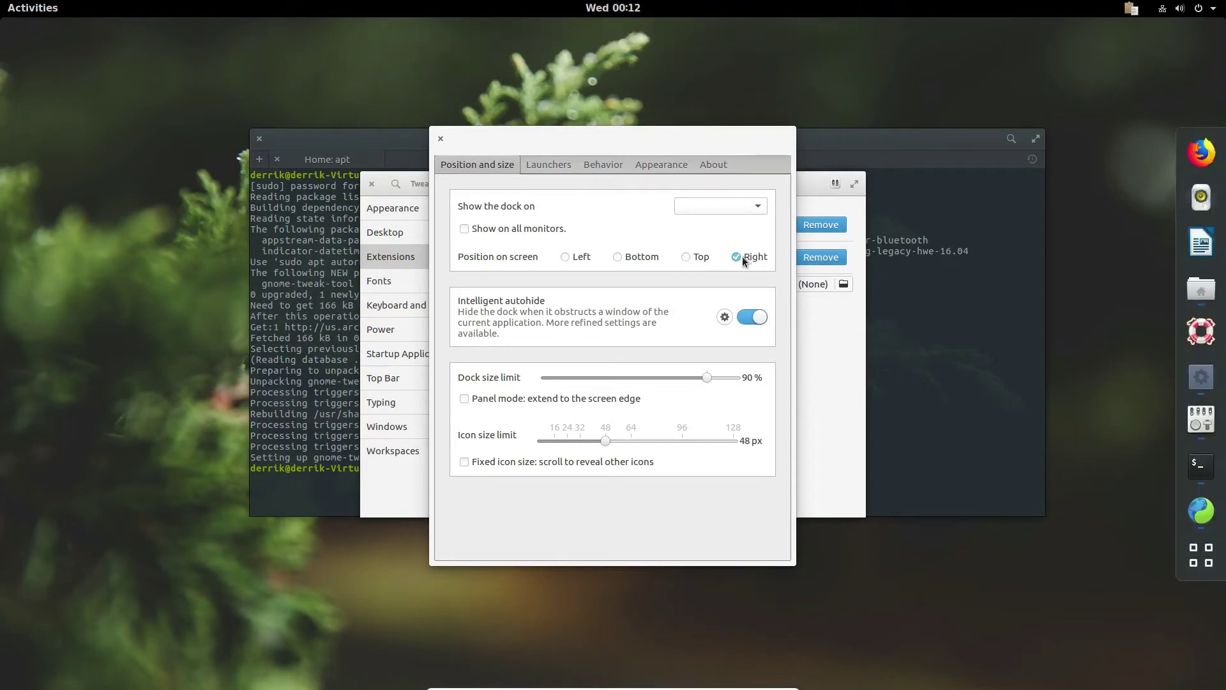
click(613, 258)
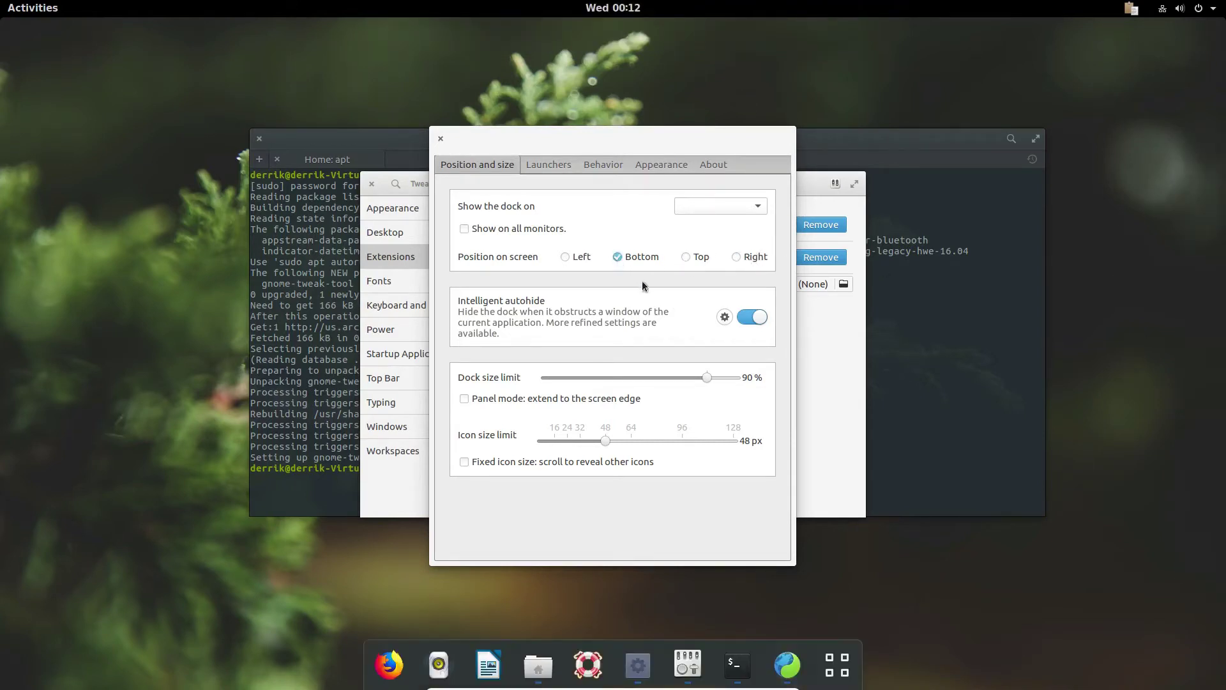
drag(707, 377, 651, 383)
click(474, 463)
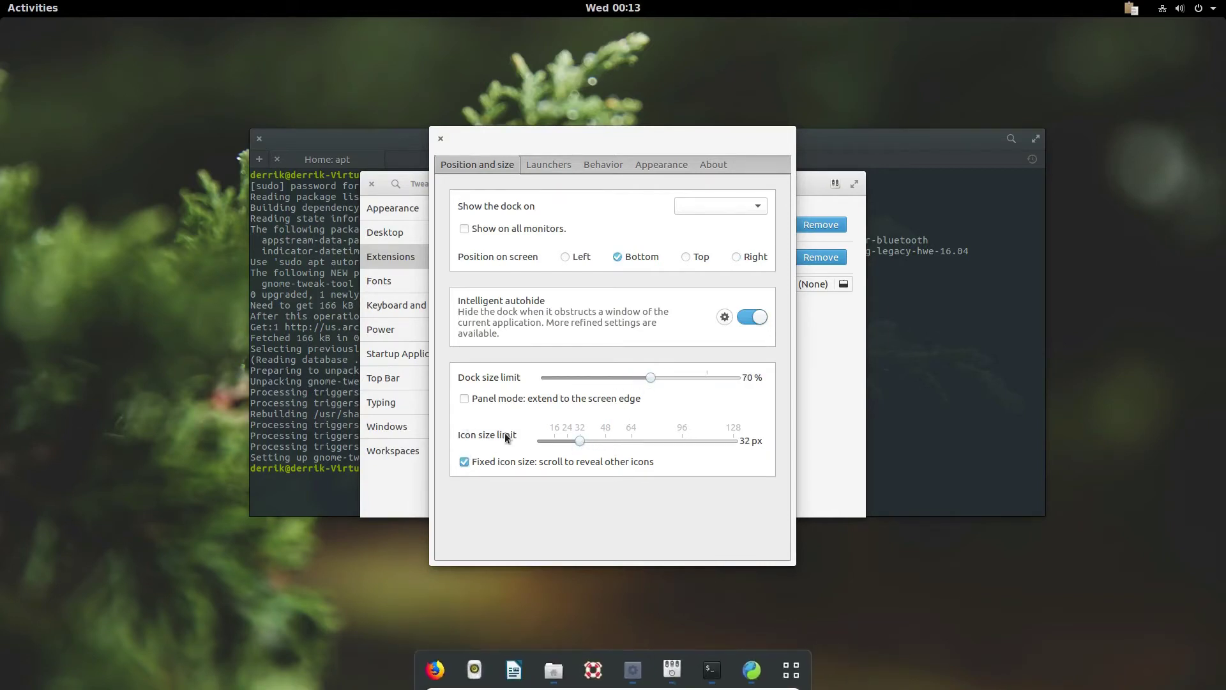
click(464, 463)
drag(575, 442, 606, 442)
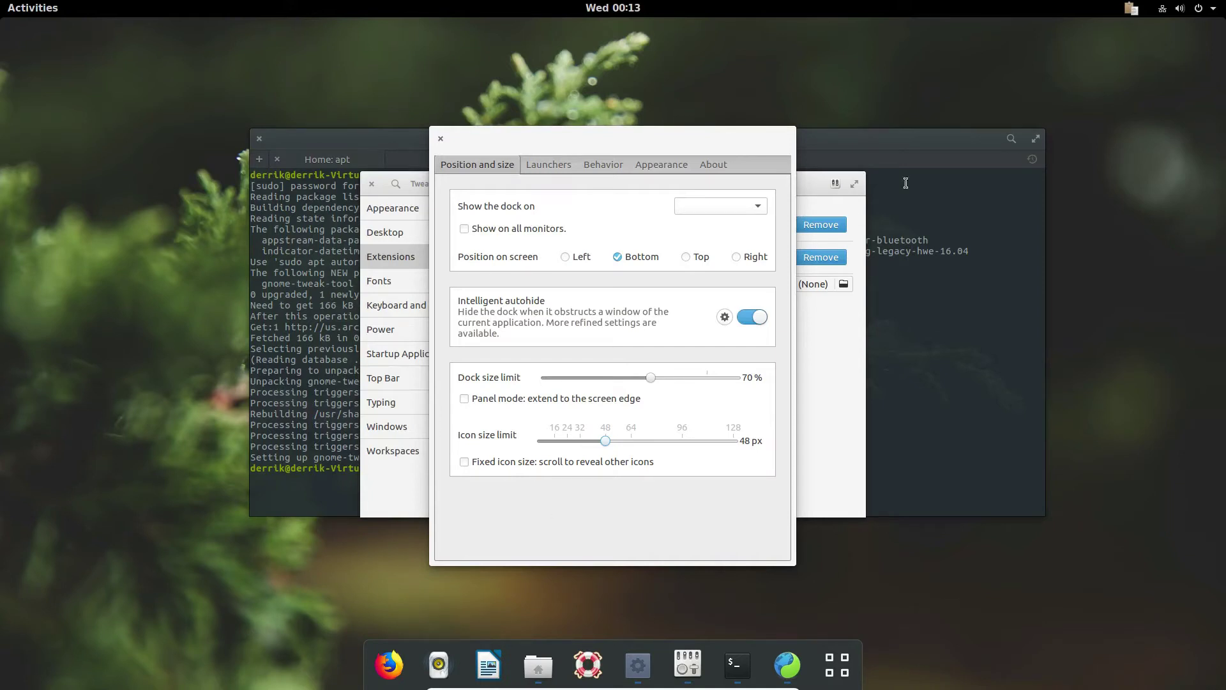
- Close the dock settings and switch between Files, Epiphany and Terminal from the dock
click(440, 138)
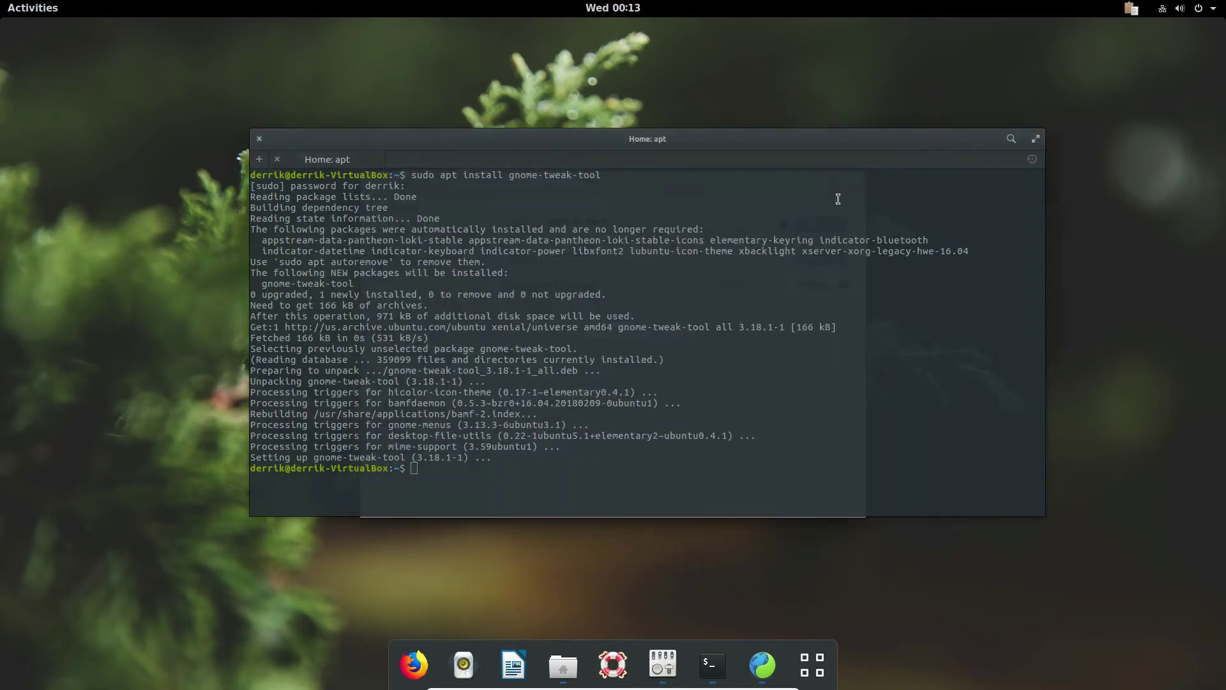
click(570, 675)
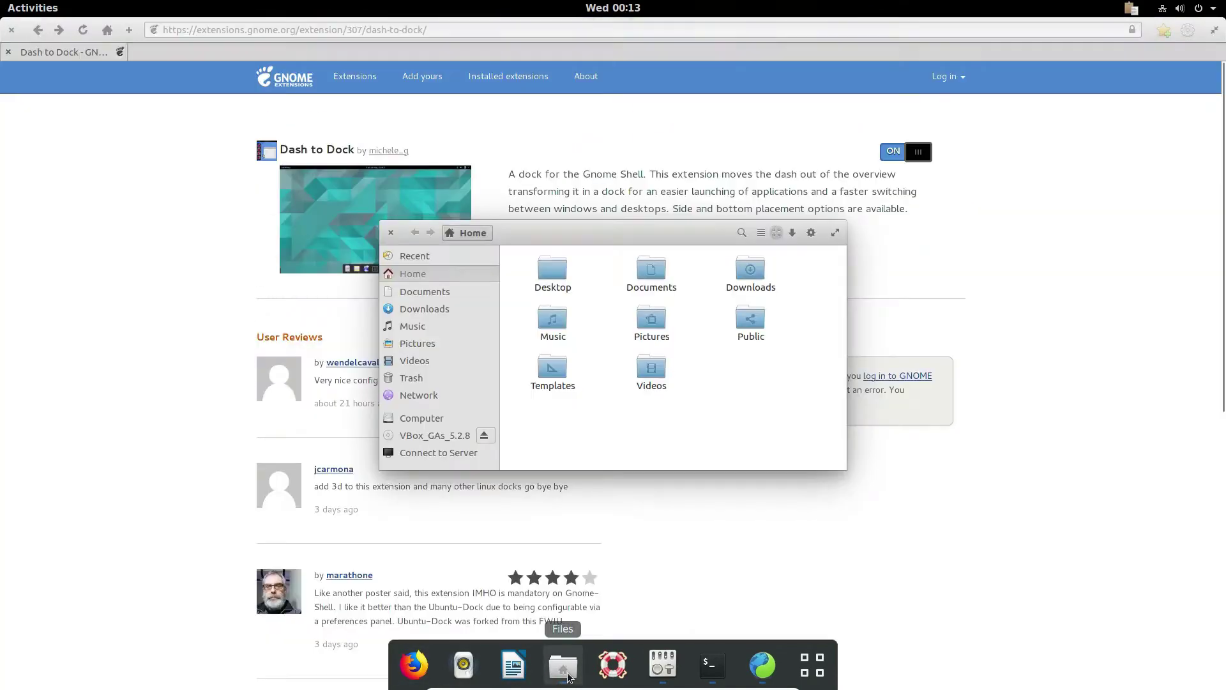
click(755, 670)
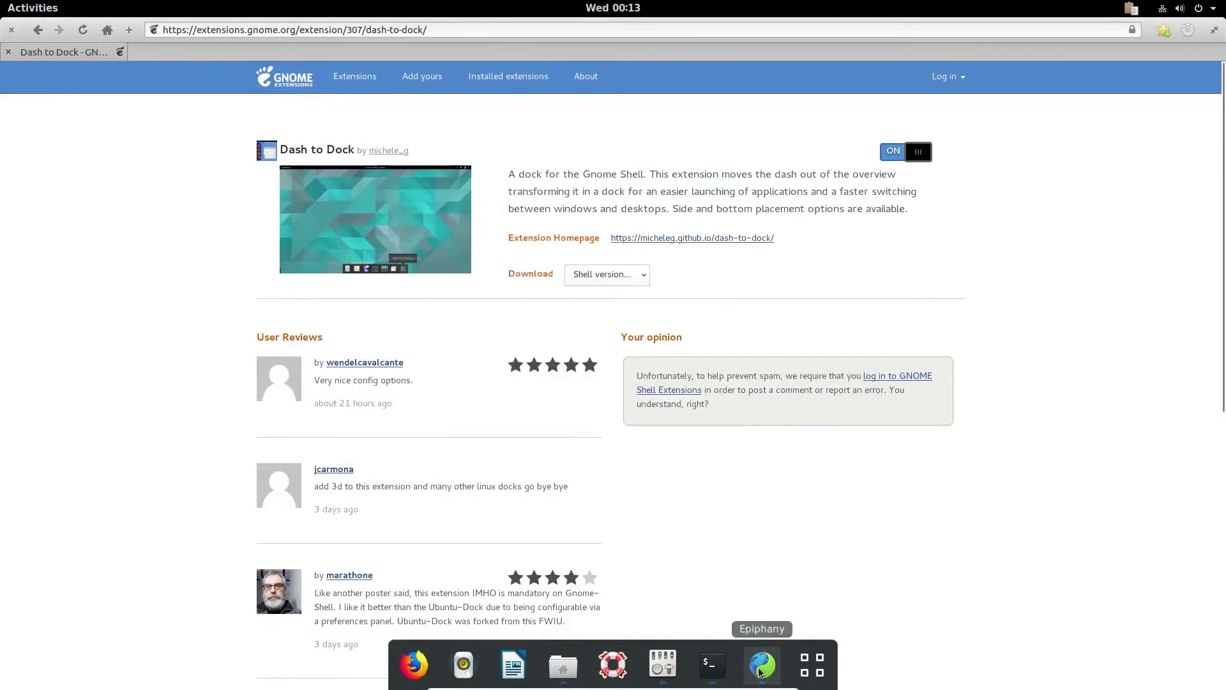
click(719, 672)
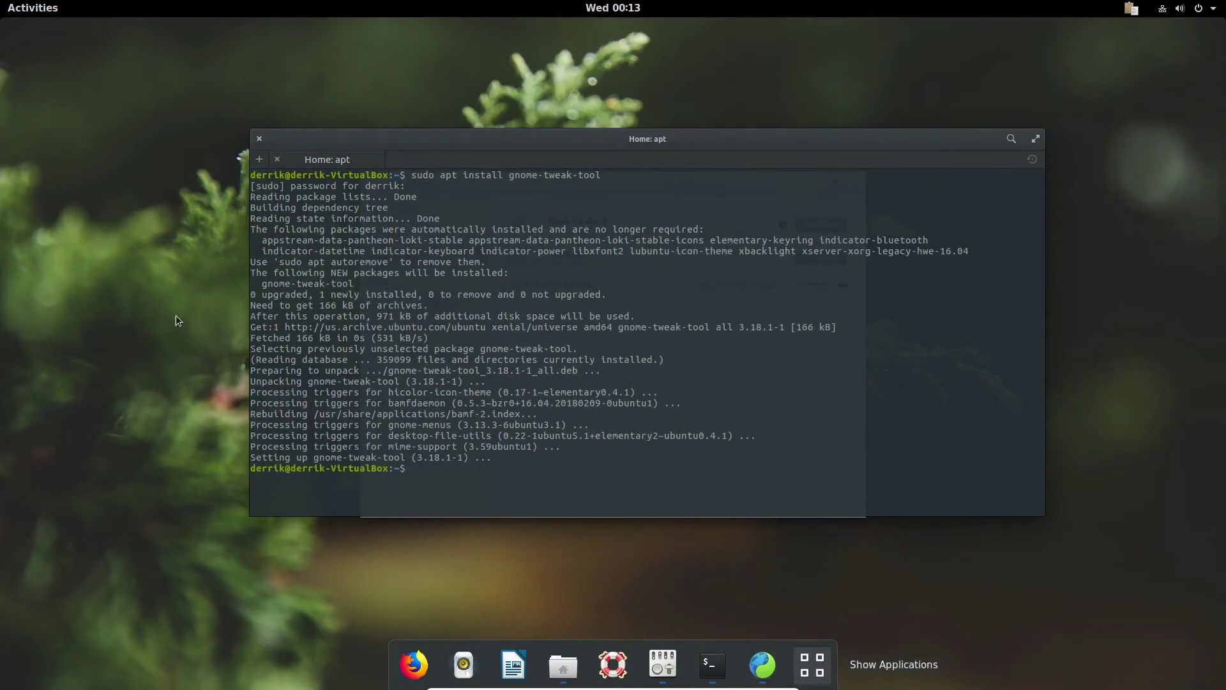
- Return to the Tweaks window through the Activities overview's workspace switcher
click(37, 8)
click(39, 9)
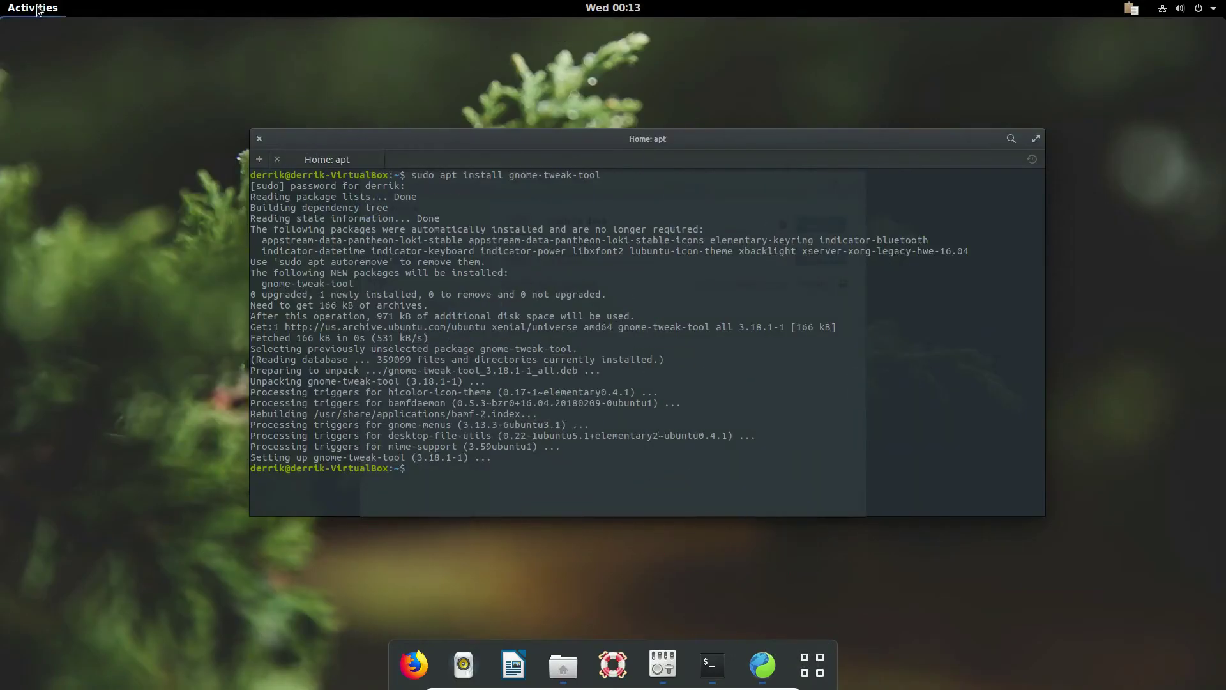
click(37, 8)
click(1139, 117)
click(360, 285)
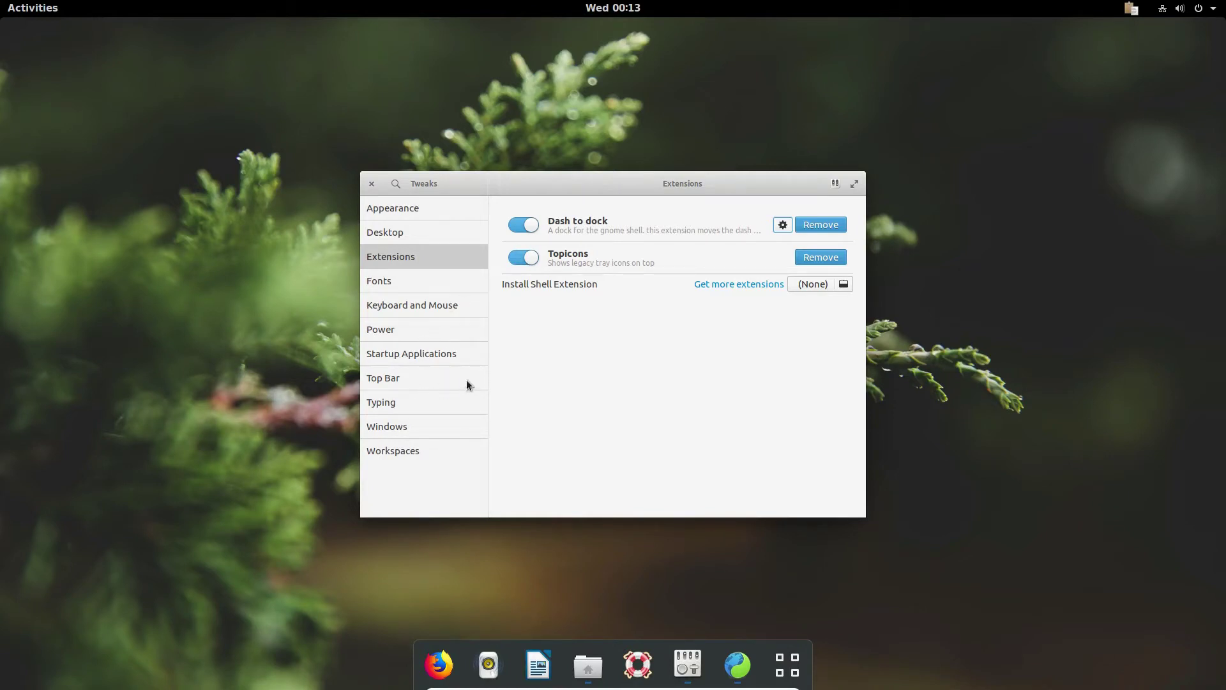
- On the Tweaks Windows page, turn the Maximize and Minimize titlebar buttons on
click(405, 432)
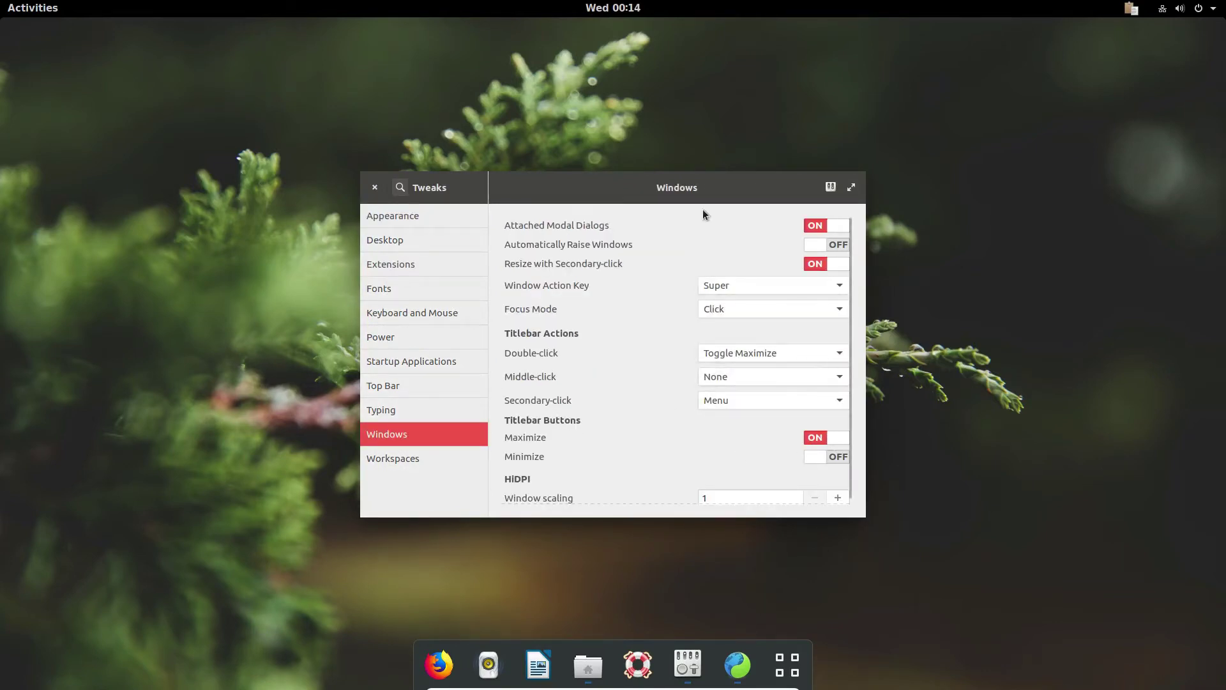
click(817, 439)
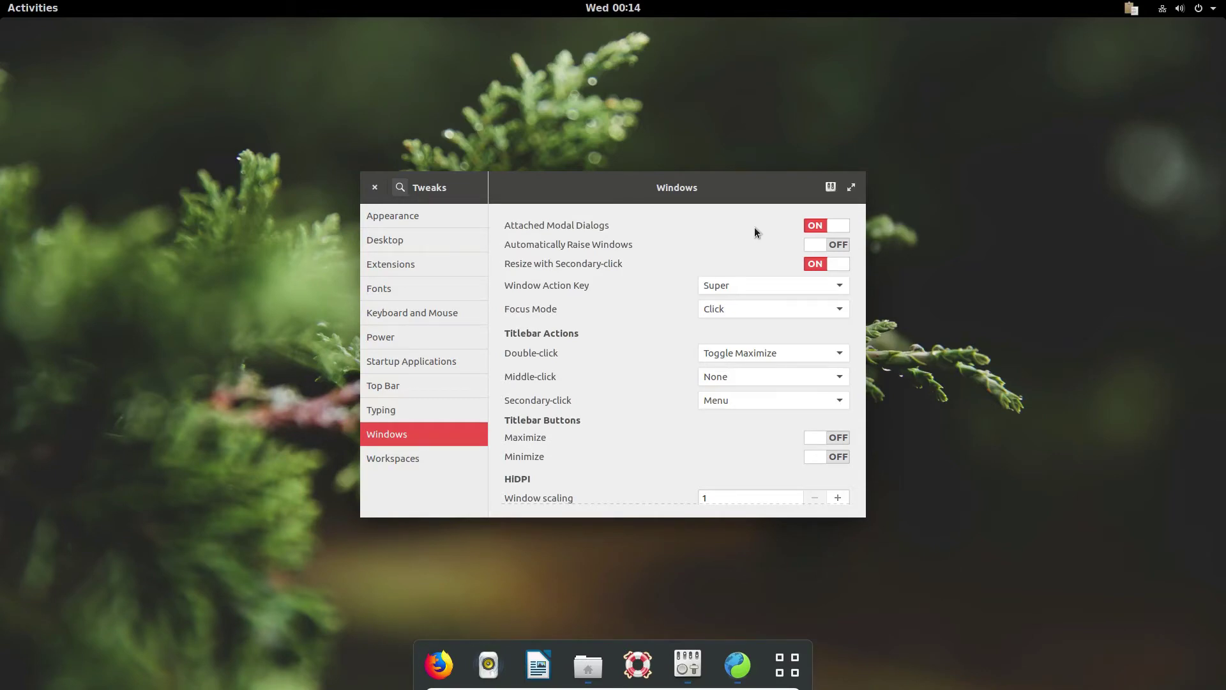
drag(627, 198, 642, 172)
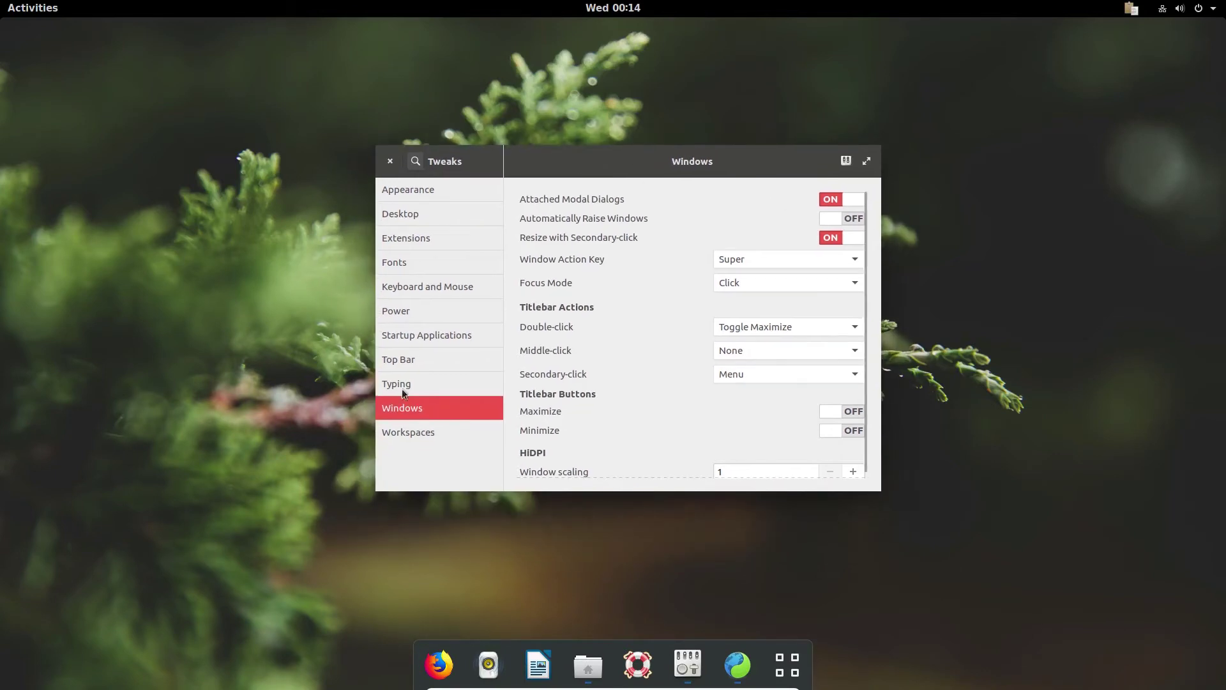
click(836, 413)
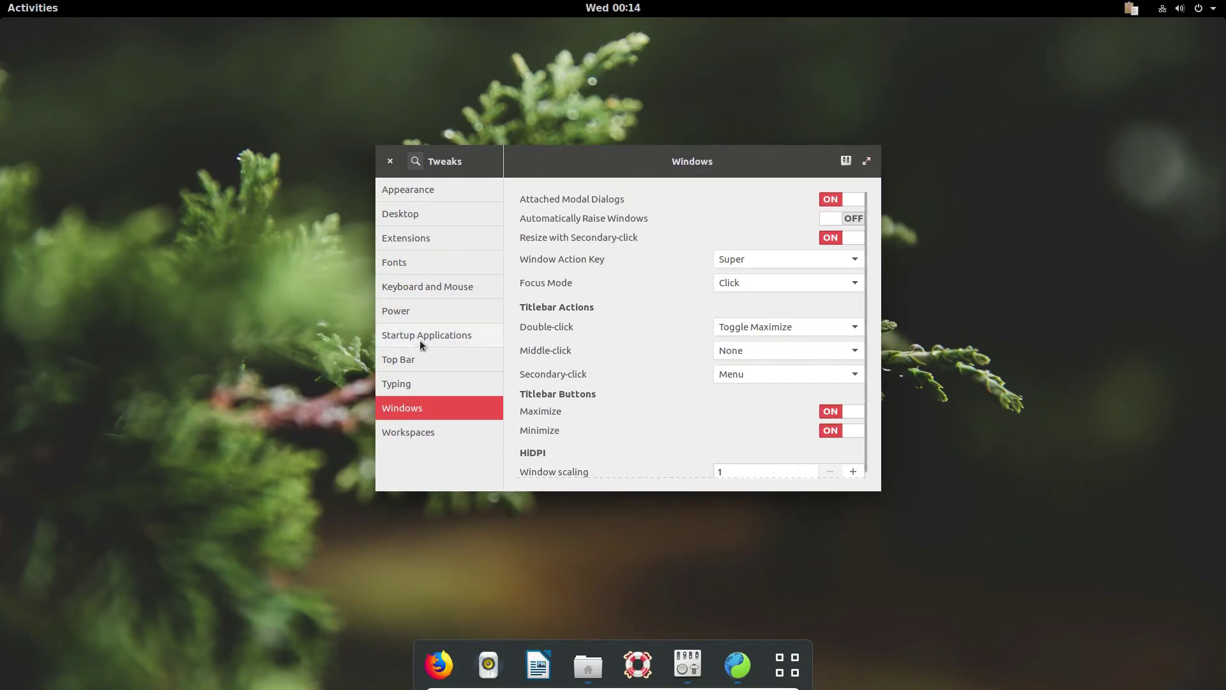
click(588, 664)
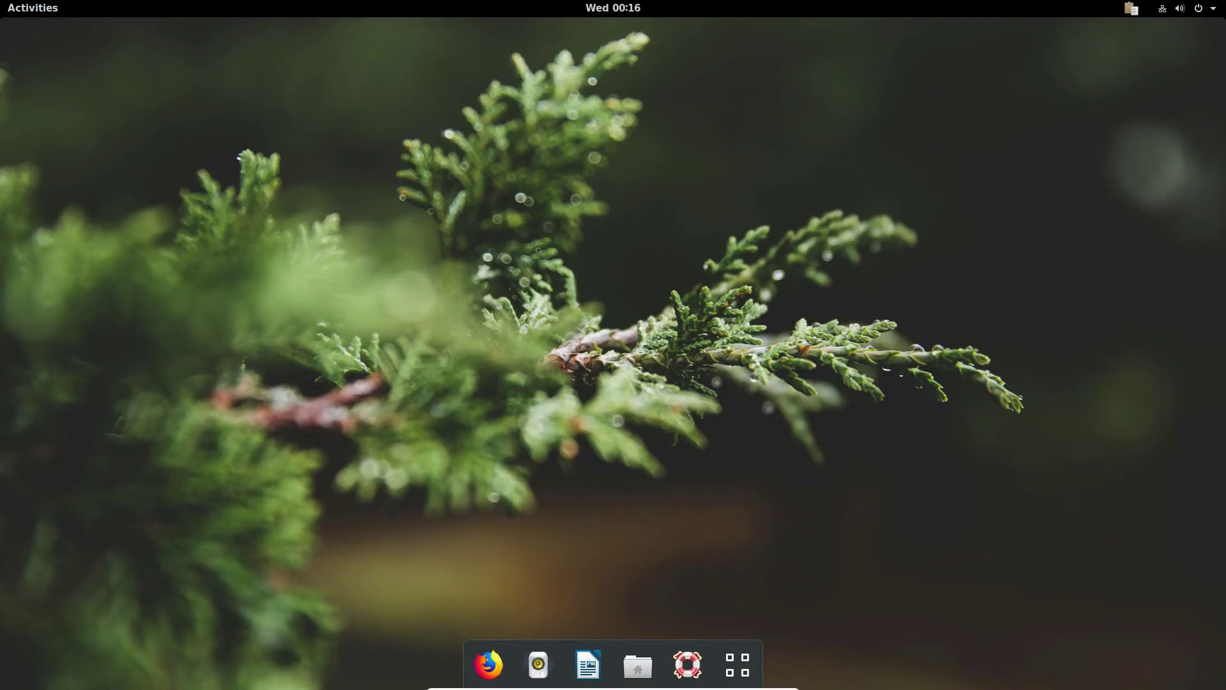
- Open Files from the dock, look into the Videos folder, and close Files
click(42, 7)
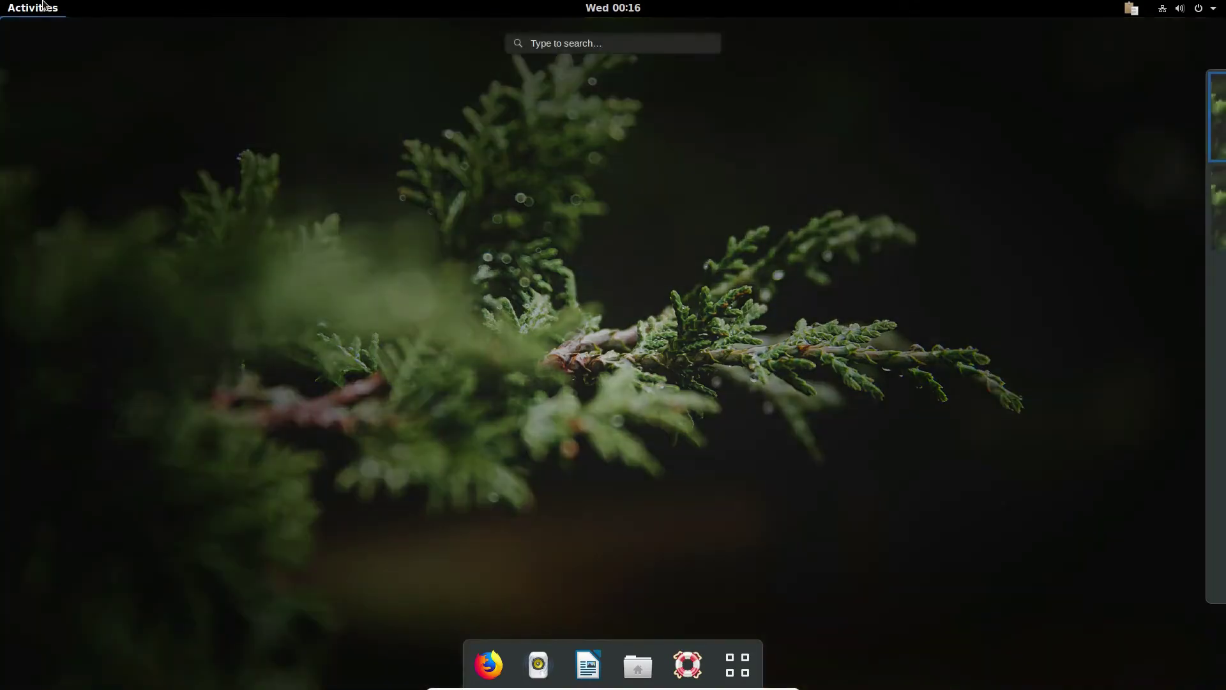
click(42, 8)
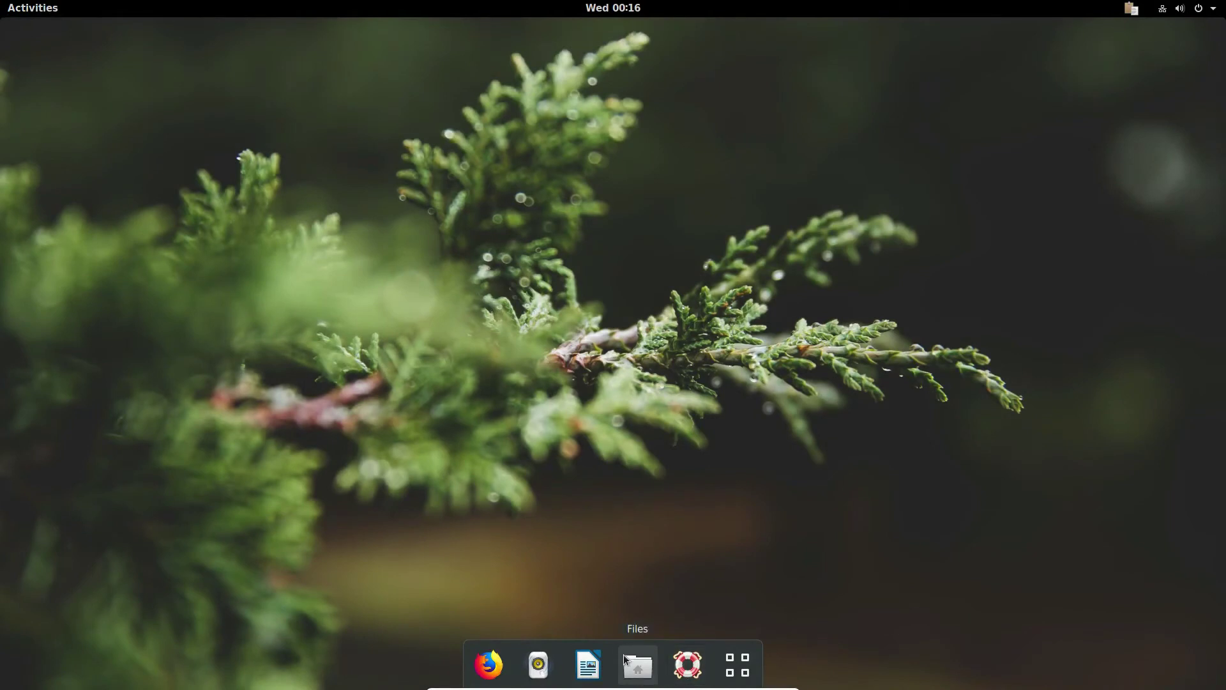
click(636, 664)
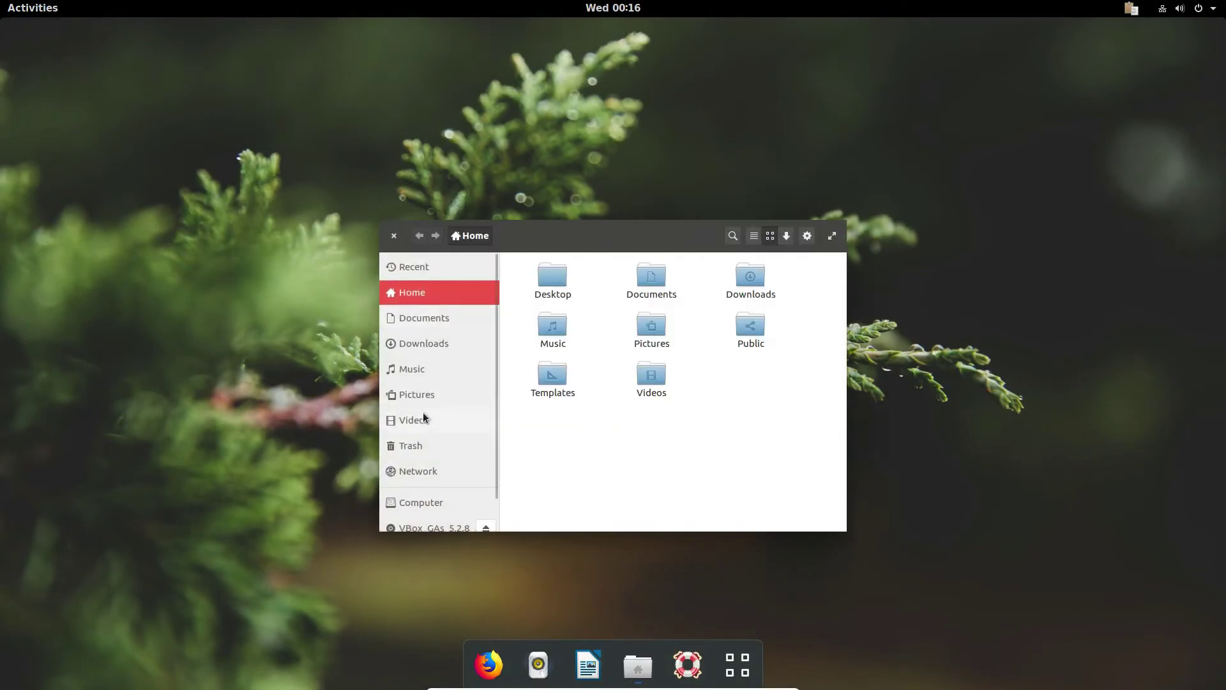
click(423, 417)
scroll(414, 440, down, 1)
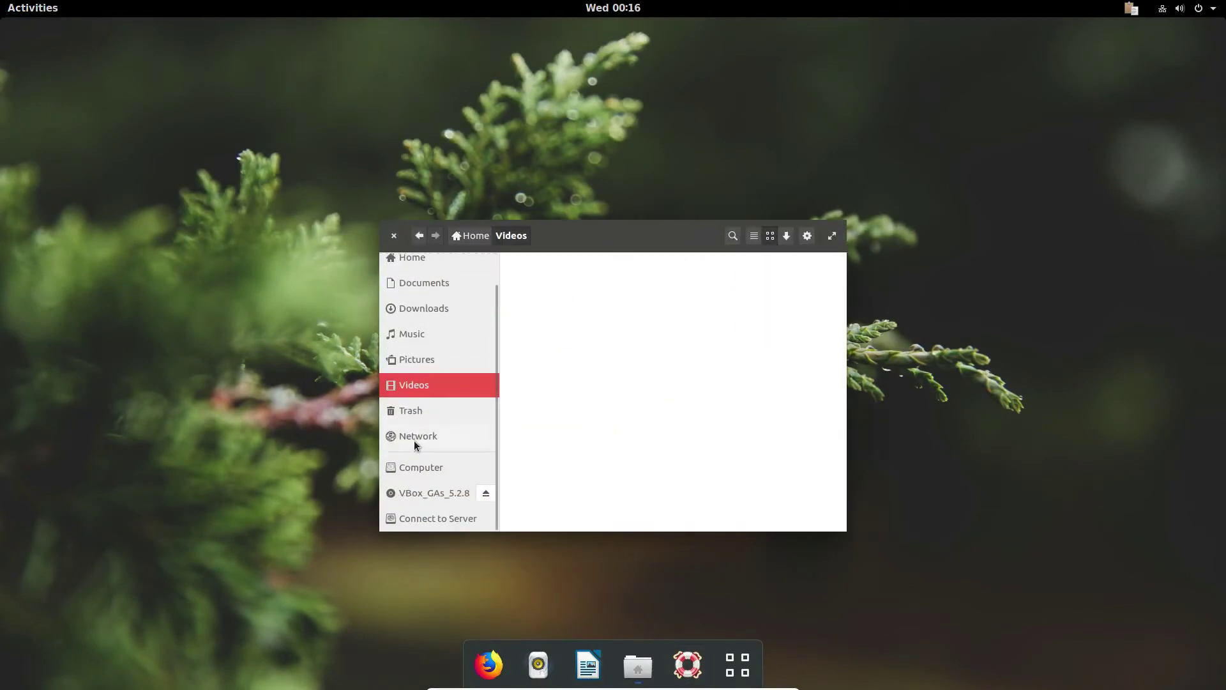
click(394, 235)
- Relaunch Tweak Tool via 'tweak', show Extensions, then maximize and restore its window
click(33, 7)
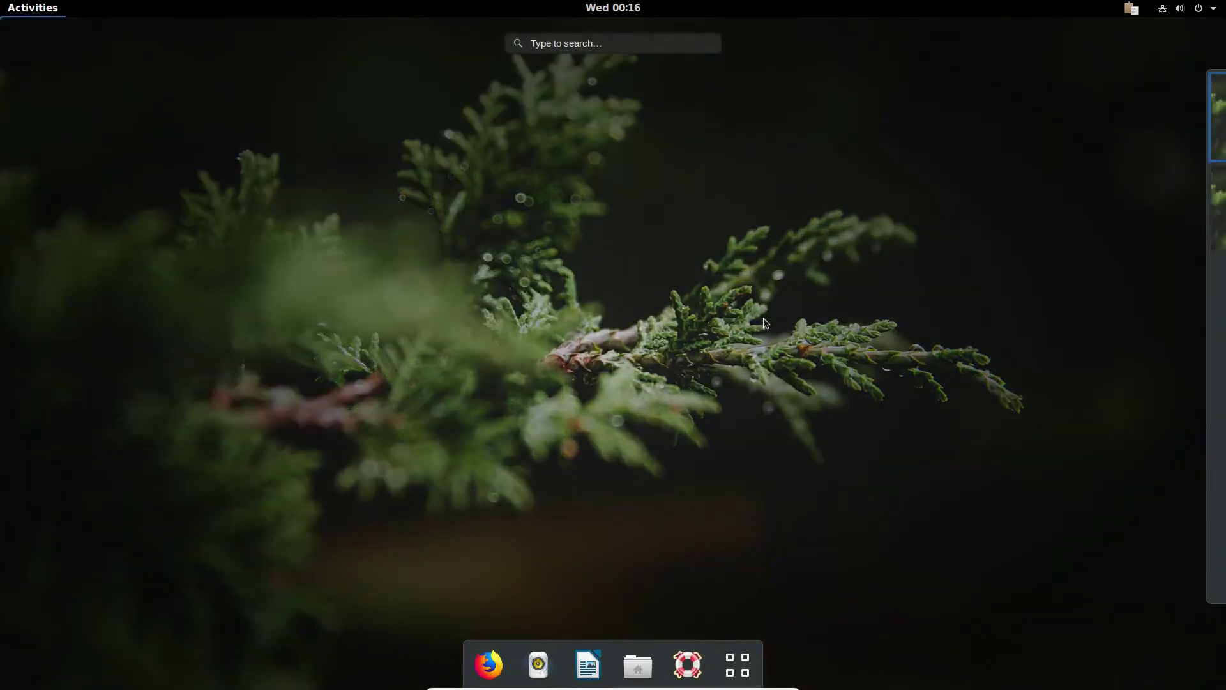
text(tweak)
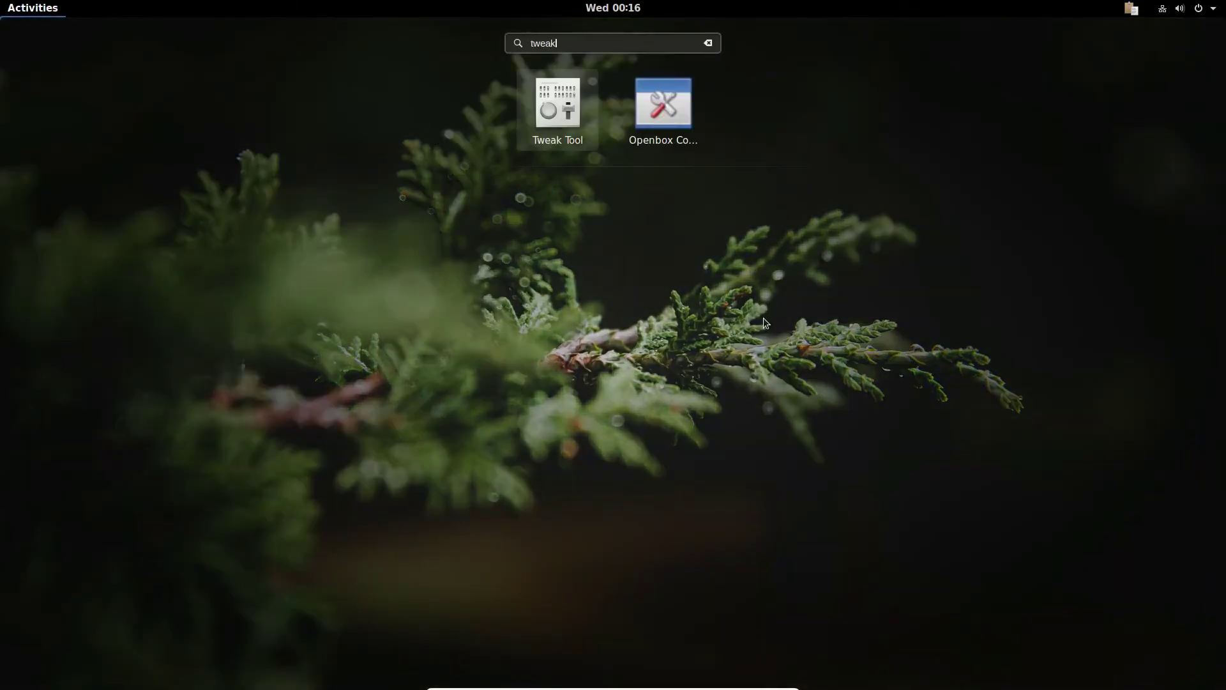
key(Return)
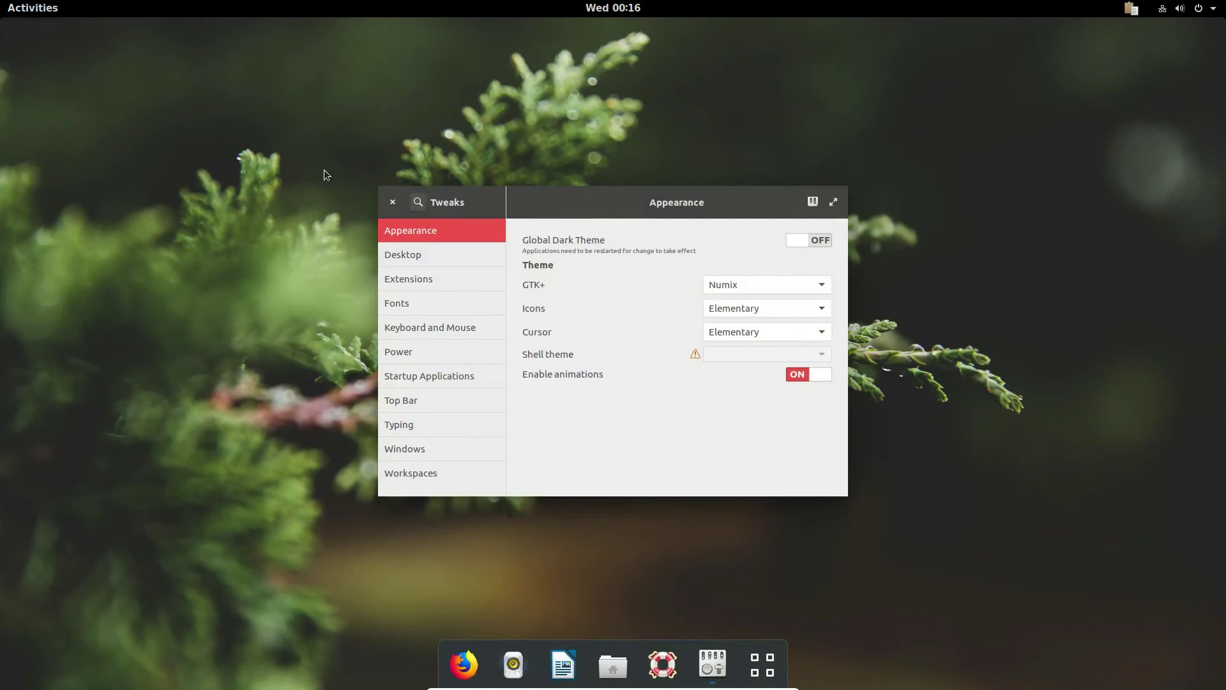
click(447, 278)
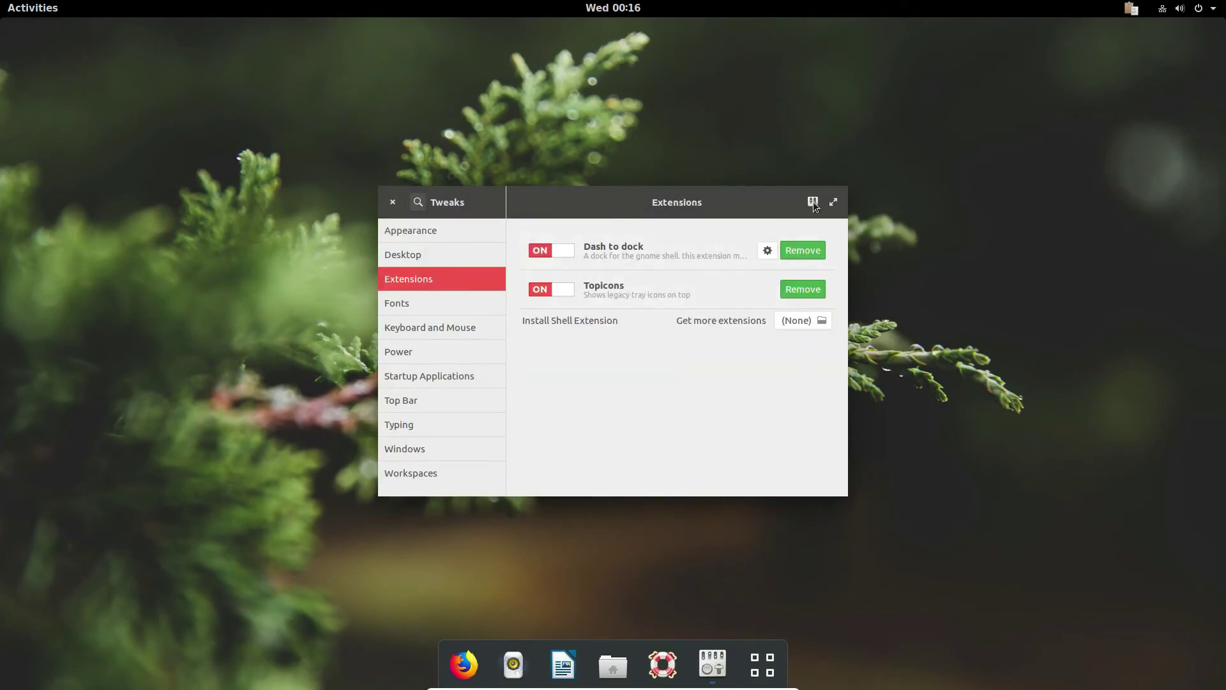
click(830, 202)
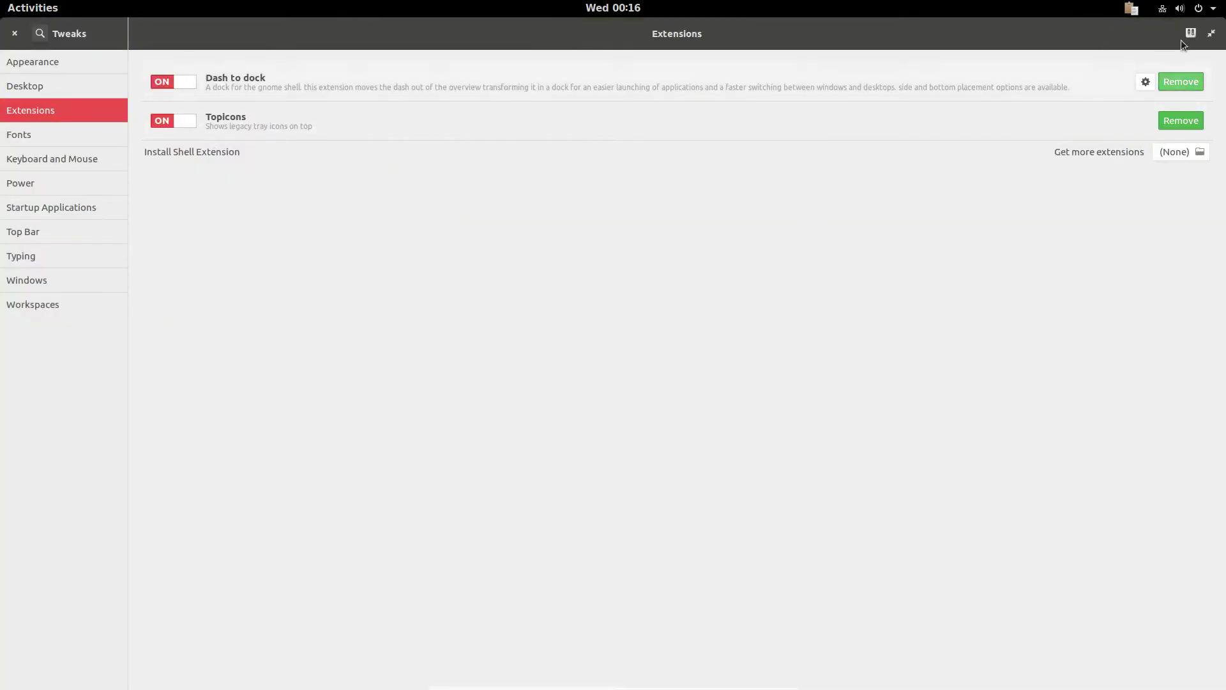
click(1211, 33)
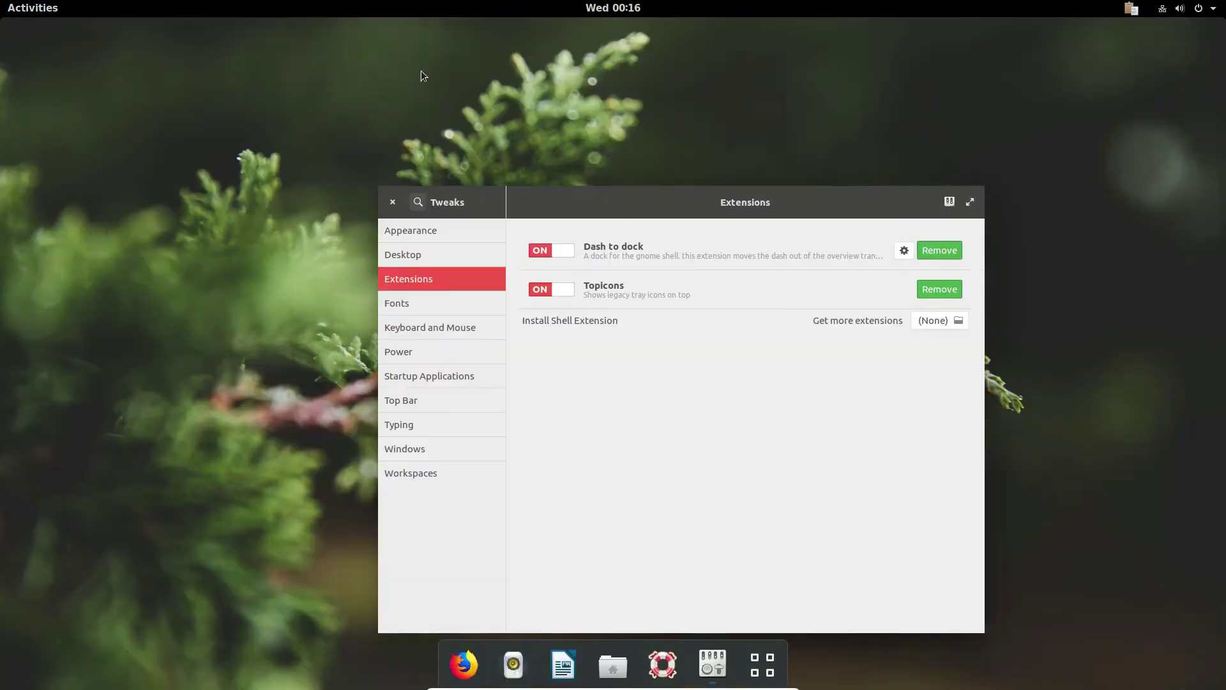
click(464, 664)
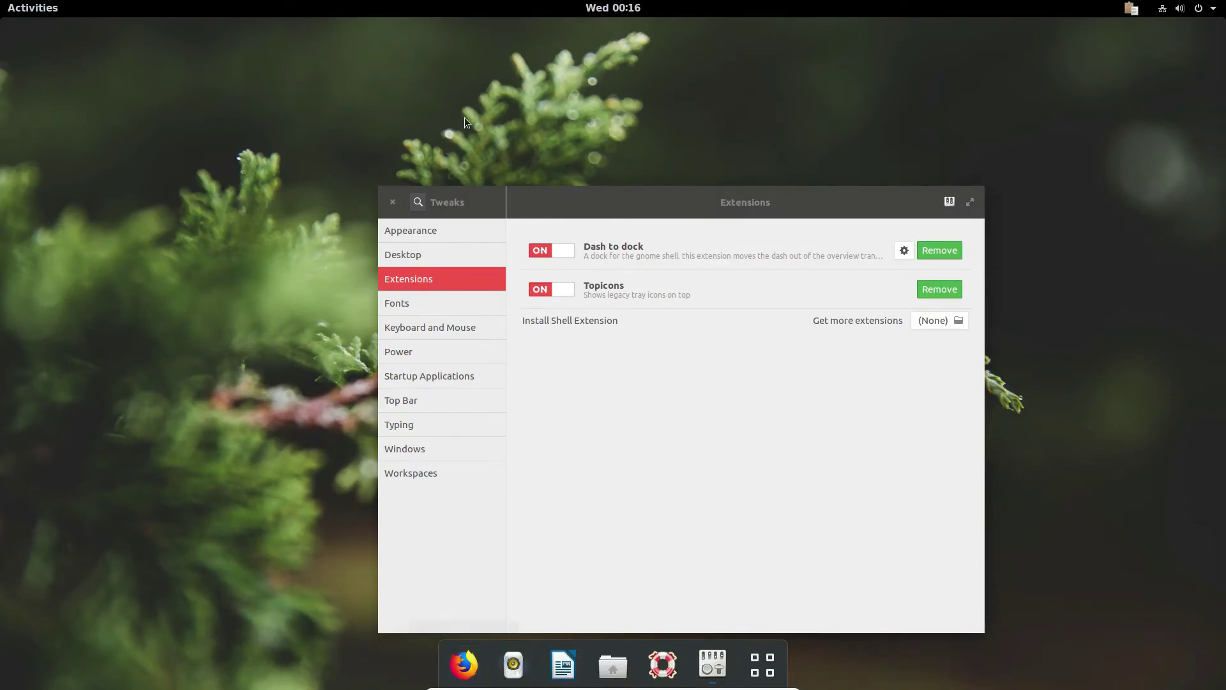
- Close the Firefox window from the Activities overview and launch Epiphany by searching 'epi'
click(42, 7)
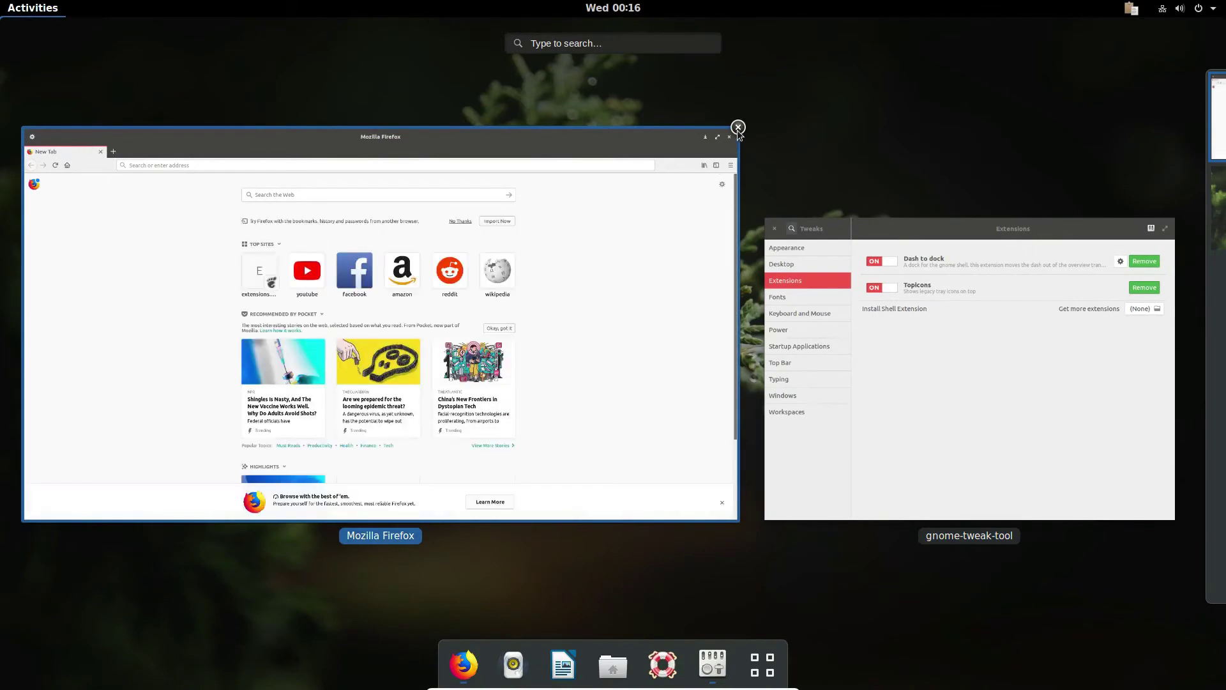
click(738, 127)
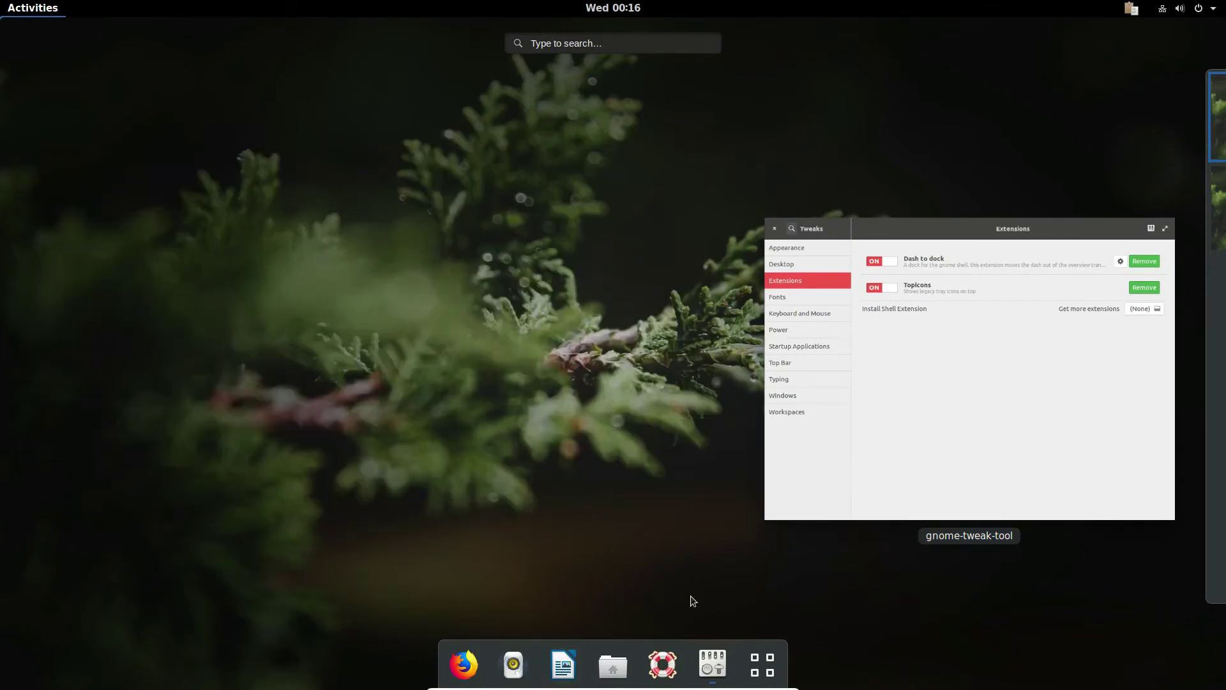
text(tweta)
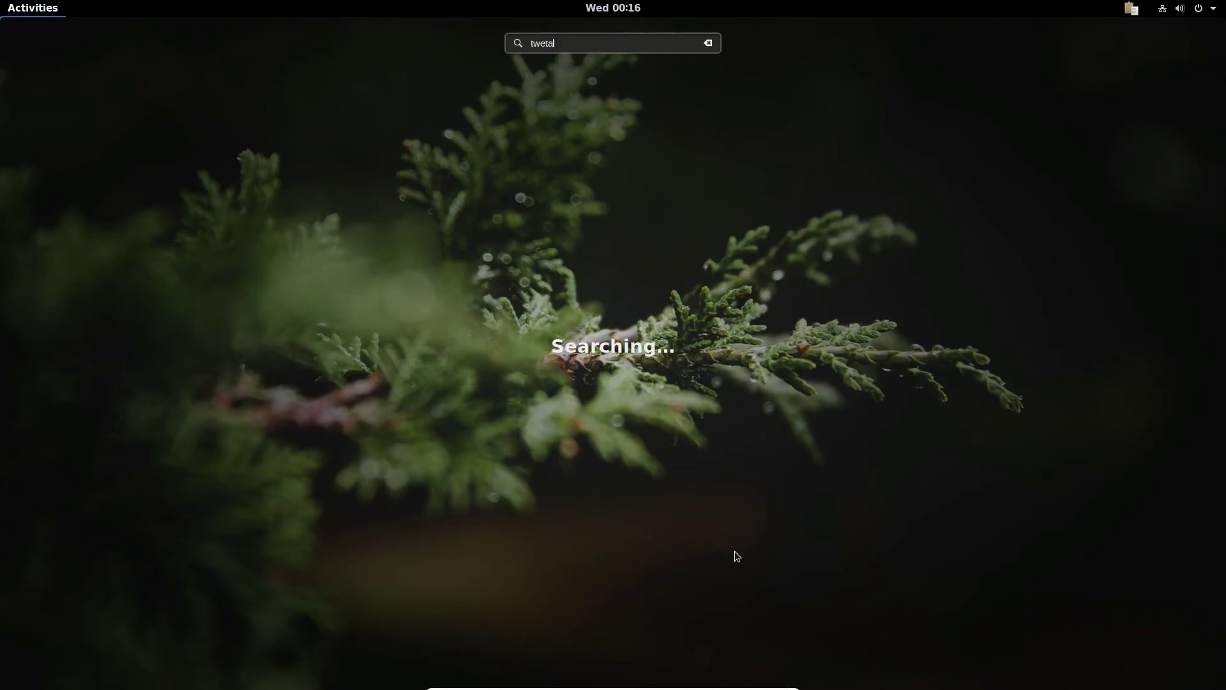
key(BackSpace)
key(BackSpace)
key(BackSpace)
key(BackSpace)
key(BackSpace)
text(epi)
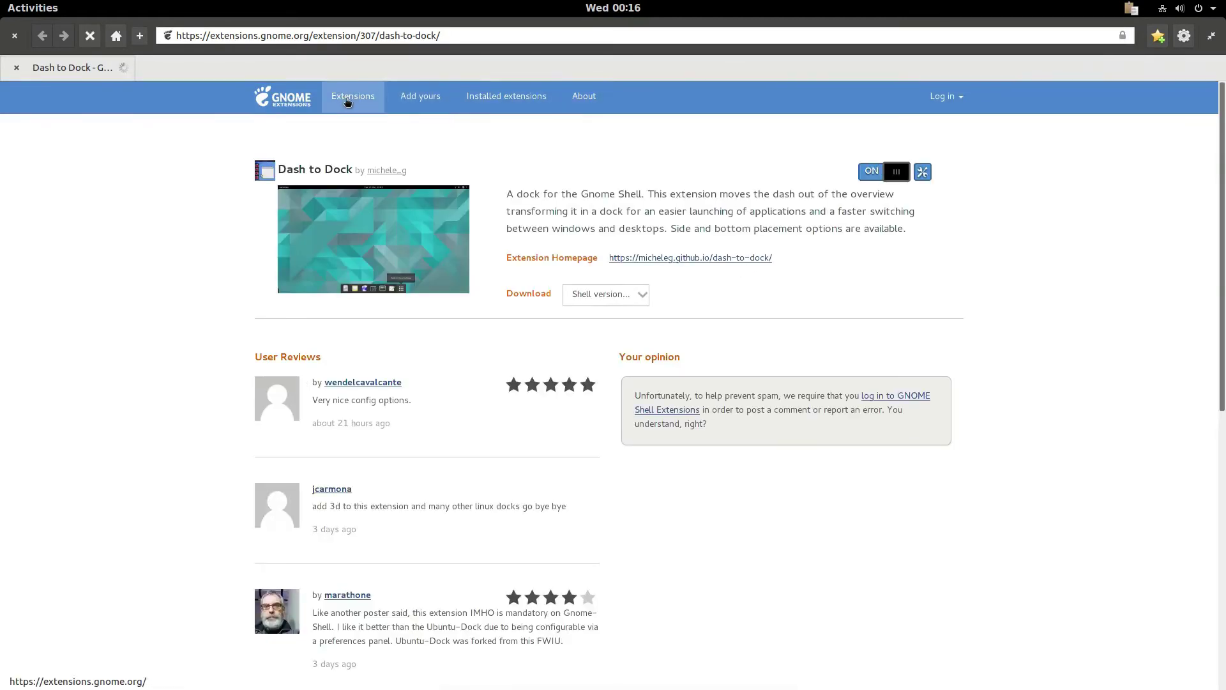
- Search 'place', switch on and install Places Status Indicator, then open the new Places menu
click(348, 101)
click(354, 180)
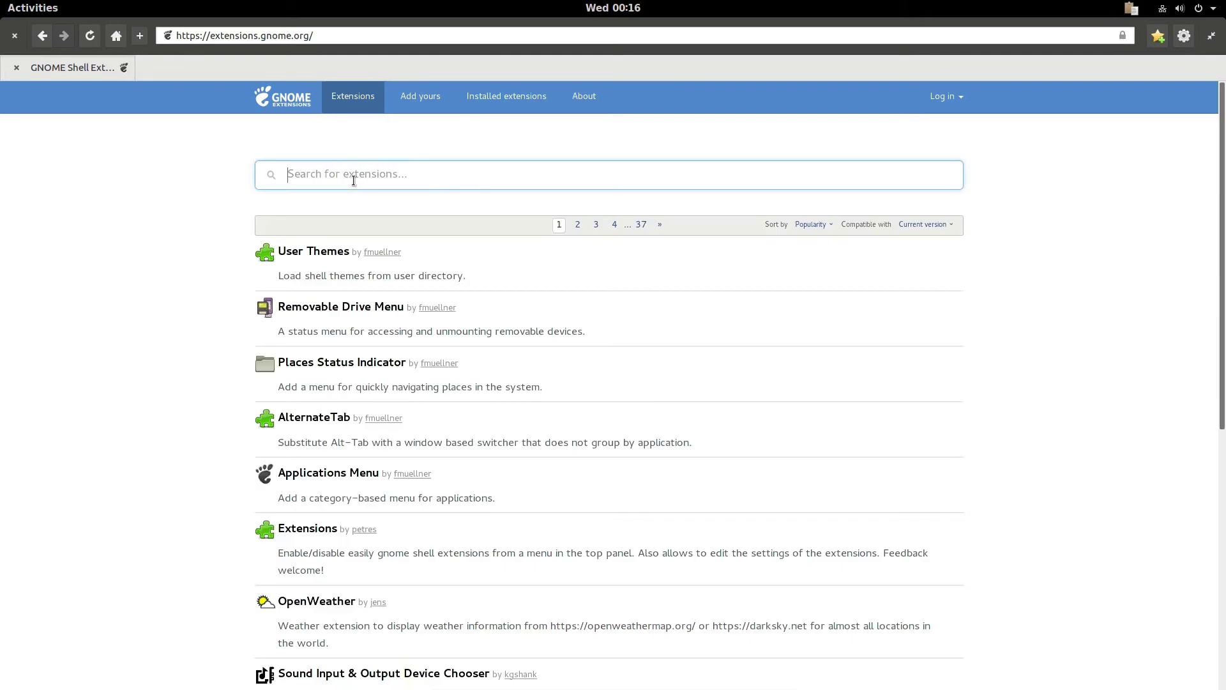
text(place)
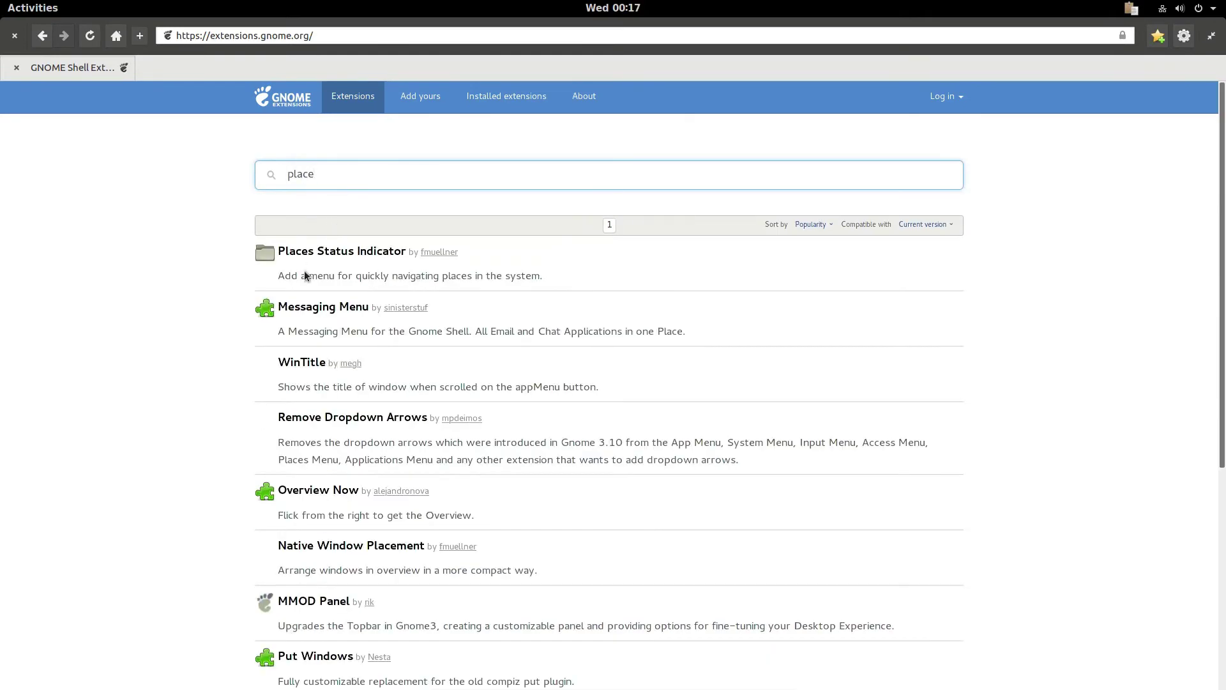
click(343, 256)
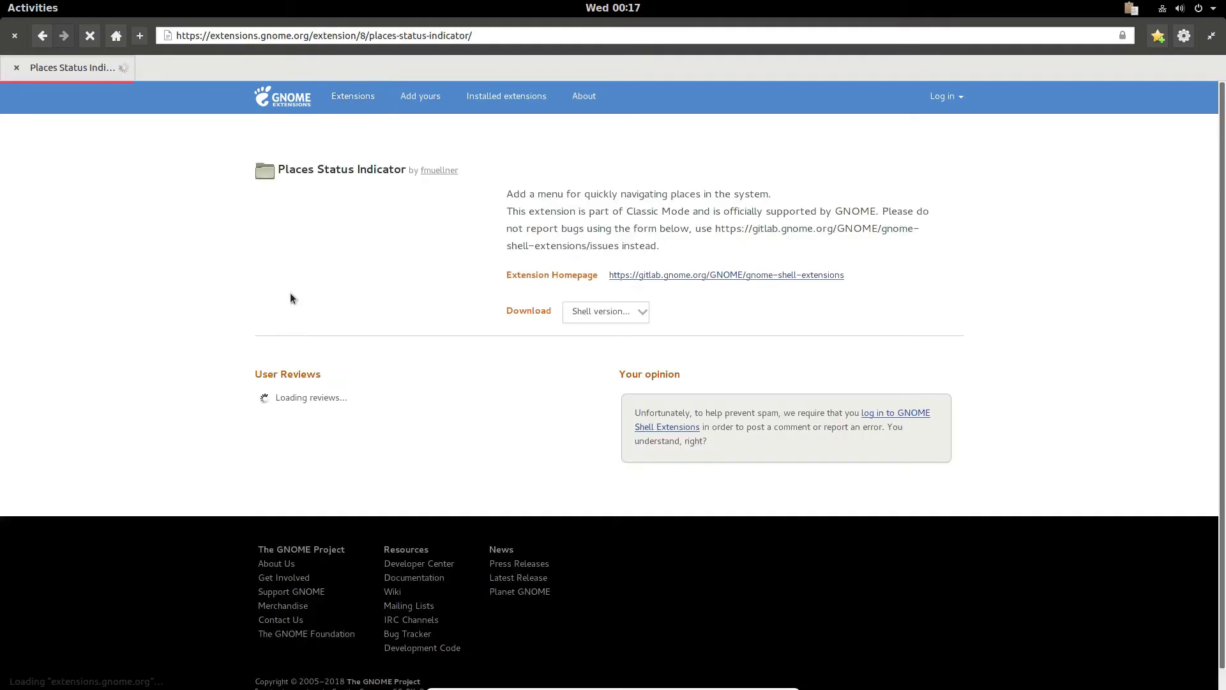
click(903, 171)
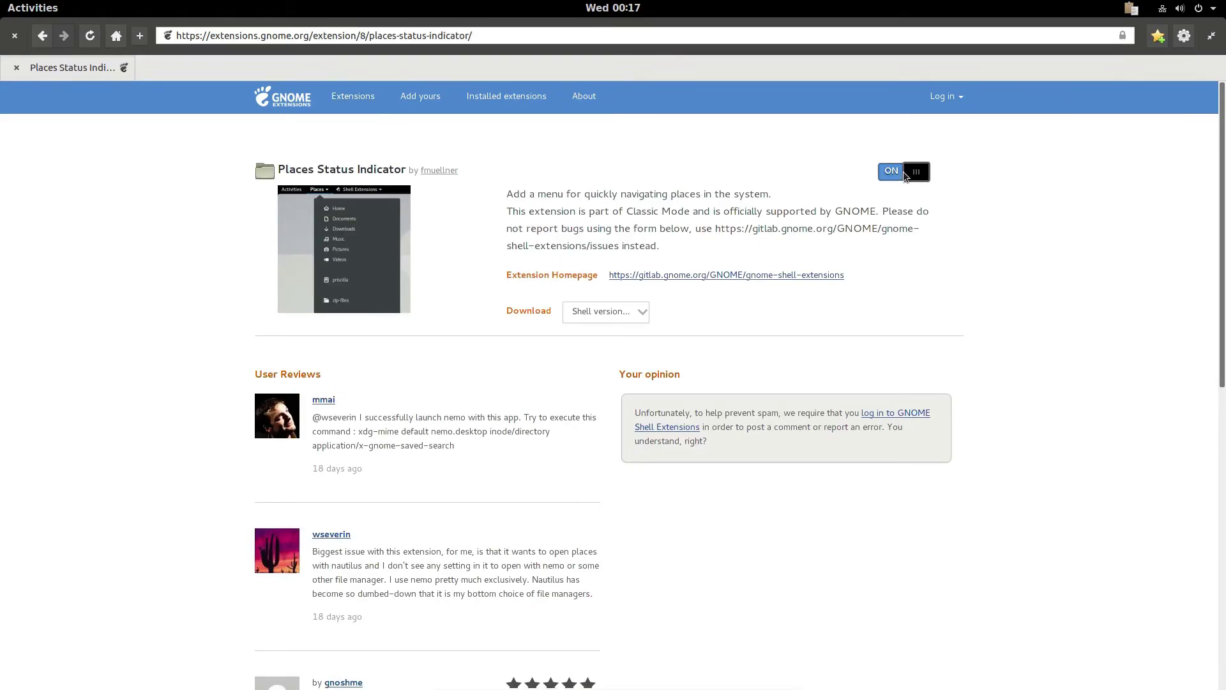
click(745, 383)
click(96, 7)
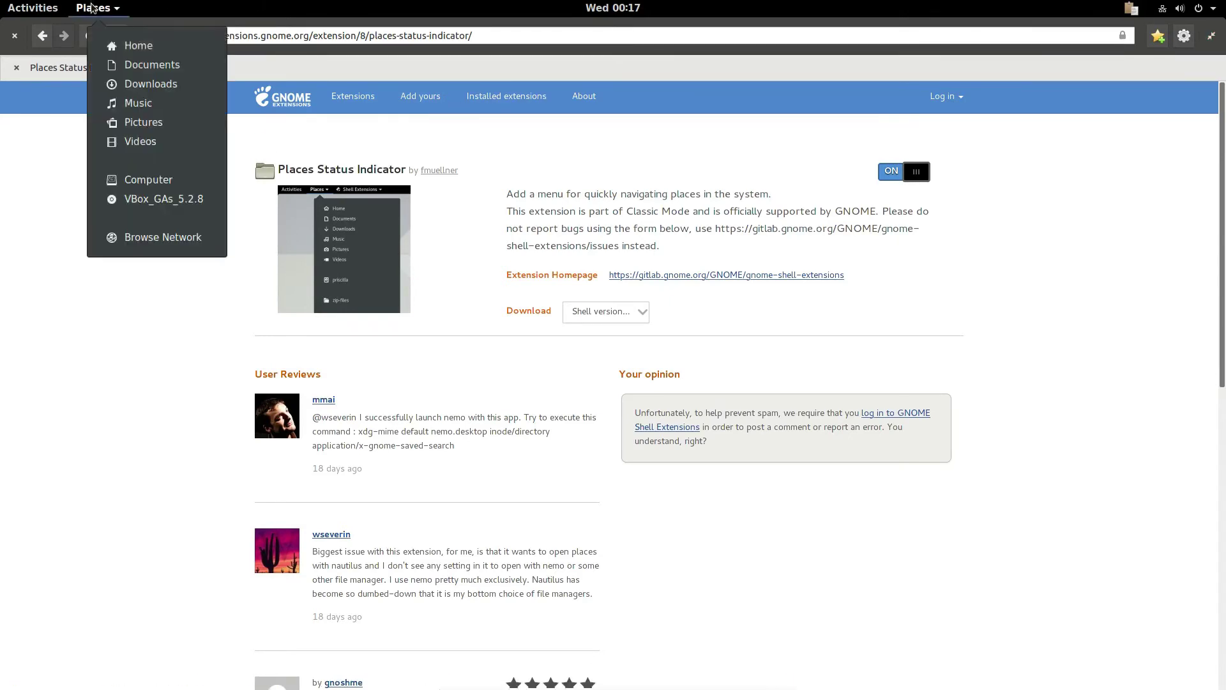
- Open the Downloads, Home, Pictures, Music and Documents folders from the Places menu
click(130, 90)
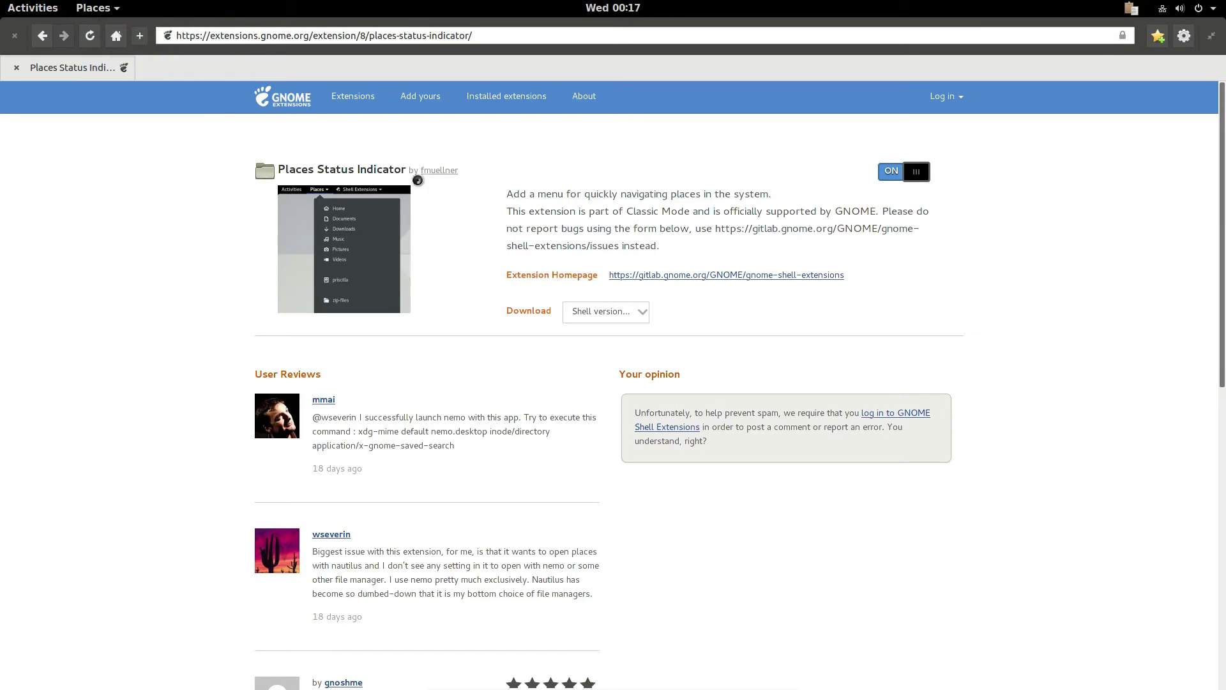
click(95, 7)
click(125, 47)
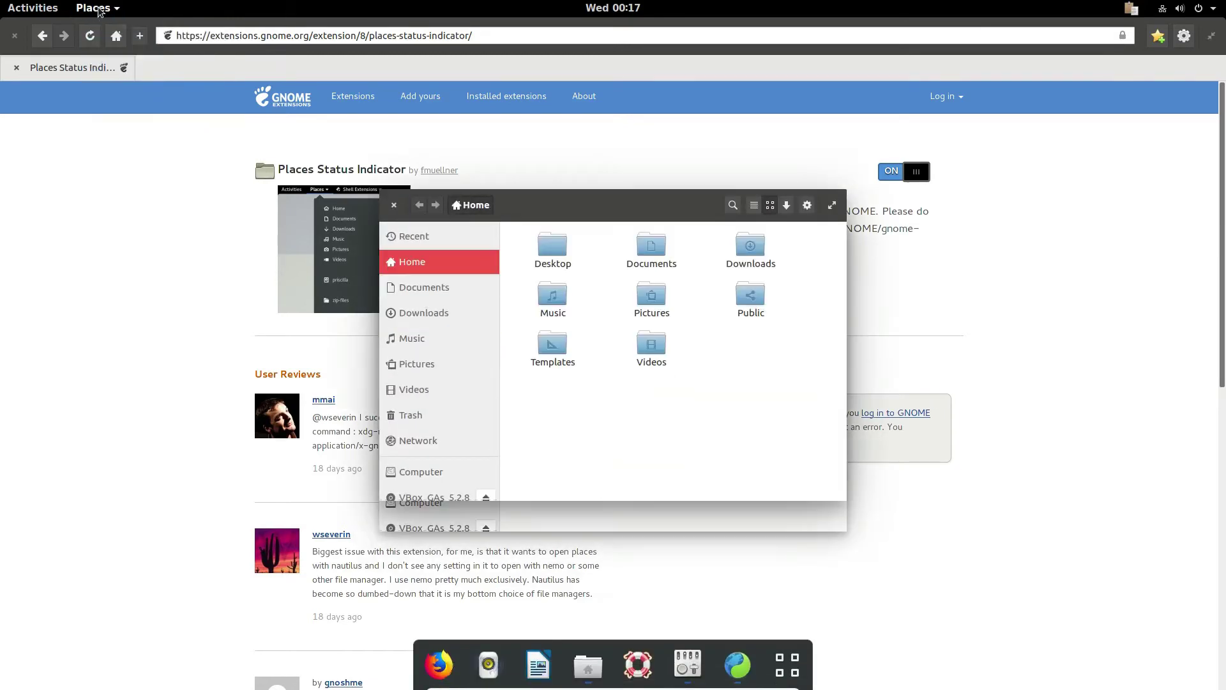
click(96, 8)
click(139, 122)
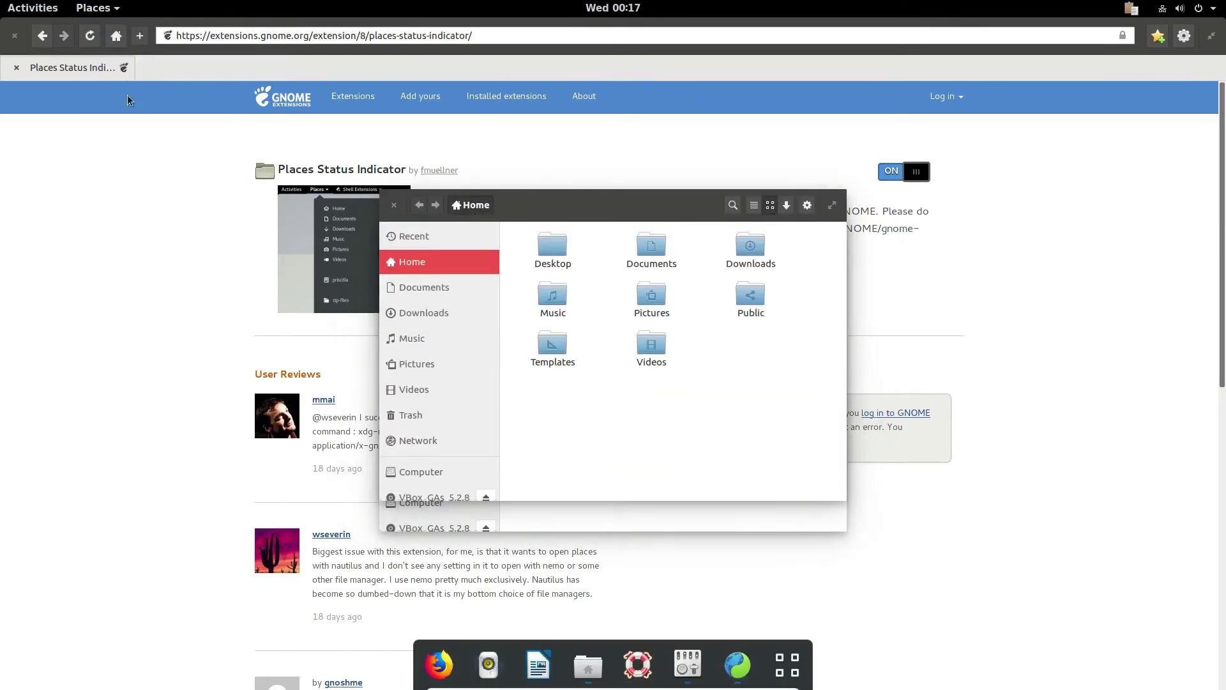
click(95, 7)
click(138, 104)
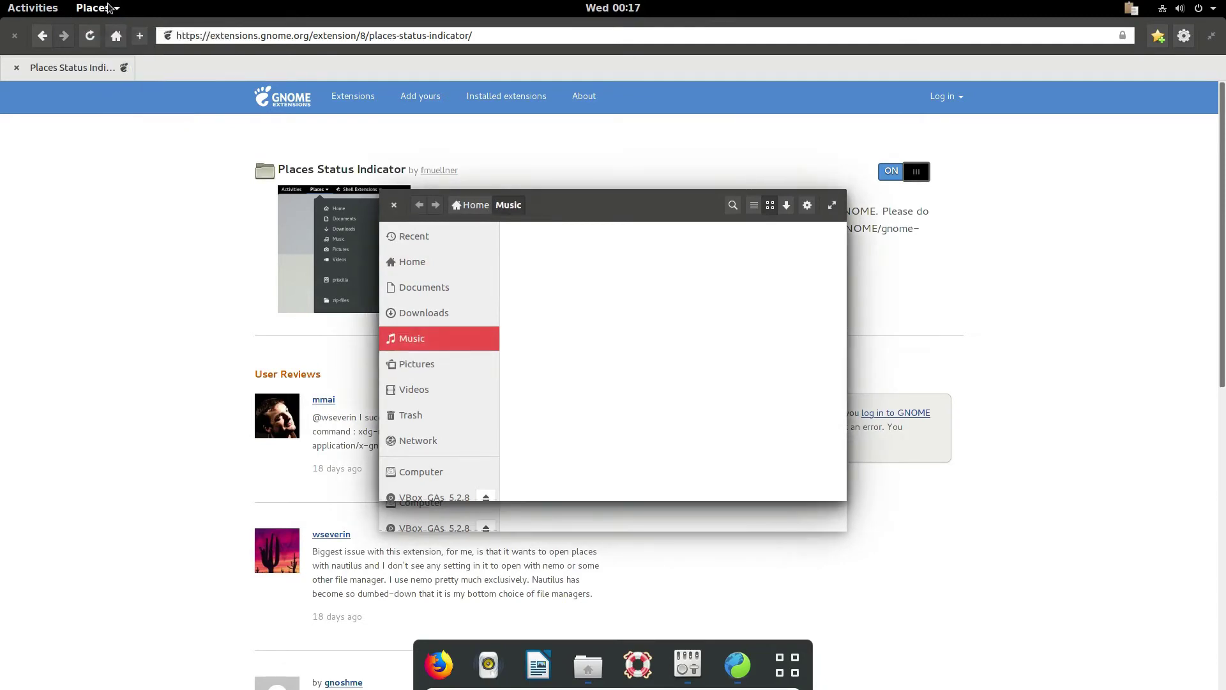
click(96, 8)
click(145, 72)
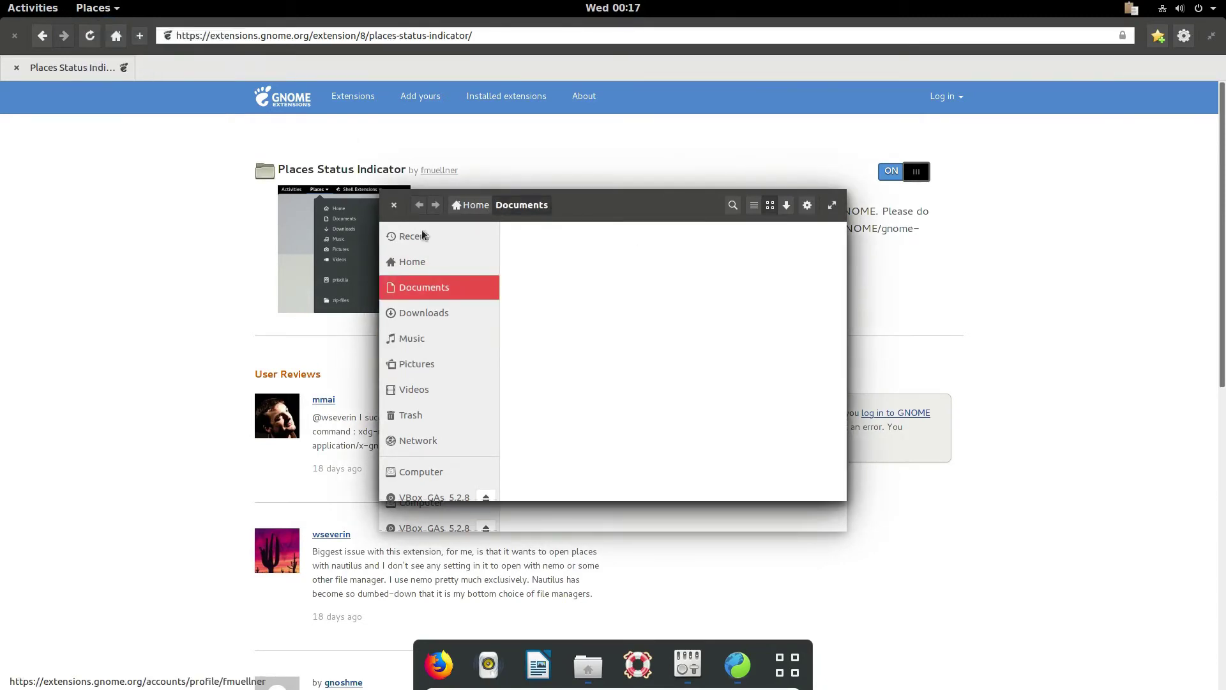
- Close the Music, Pictures and Downloads Files windows
right_click(589, 669)
key(Escape)
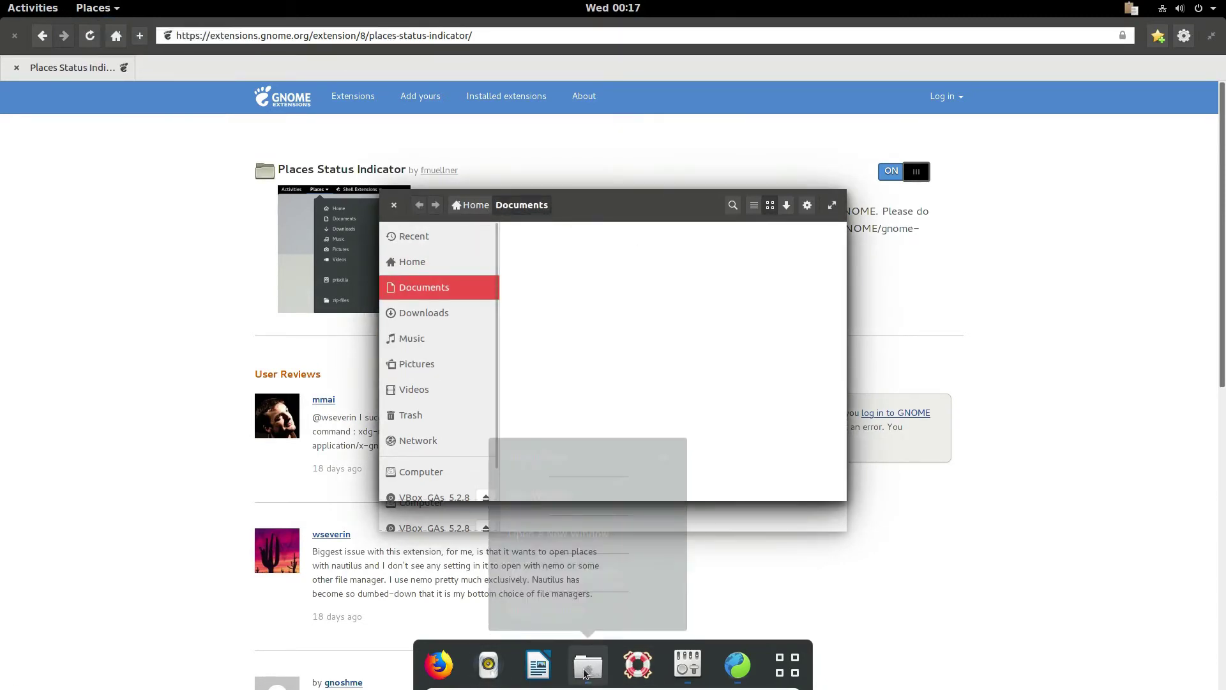
click(584, 676)
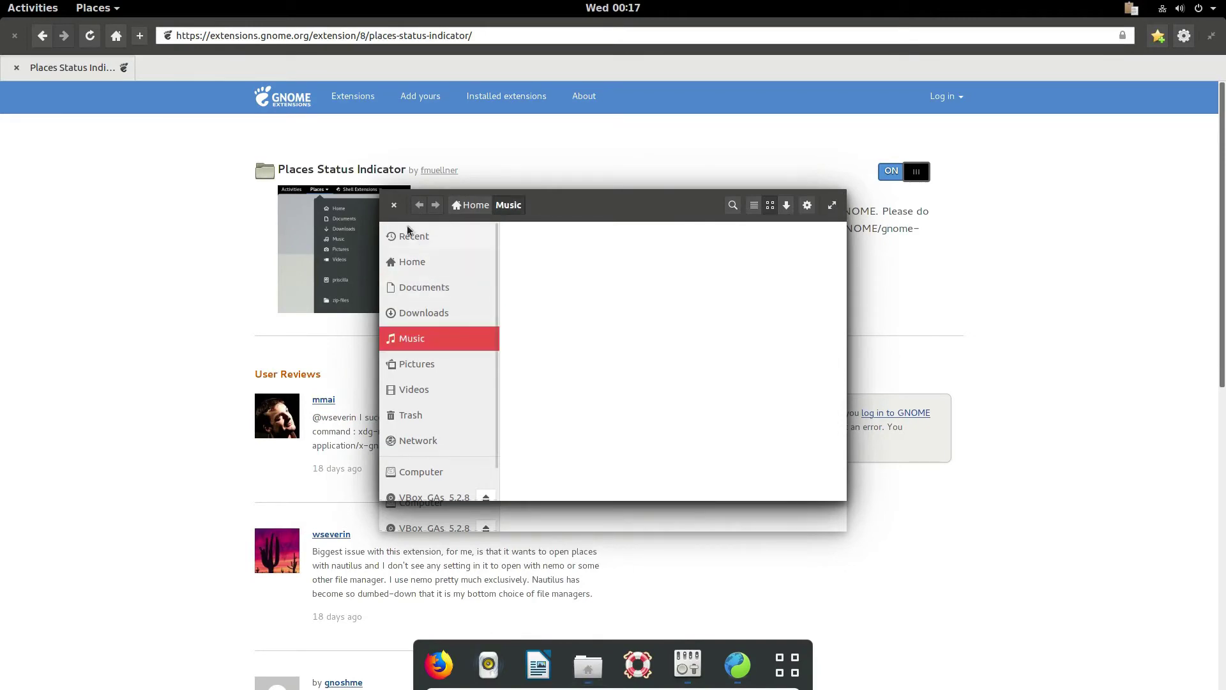
click(394, 205)
click(393, 205)
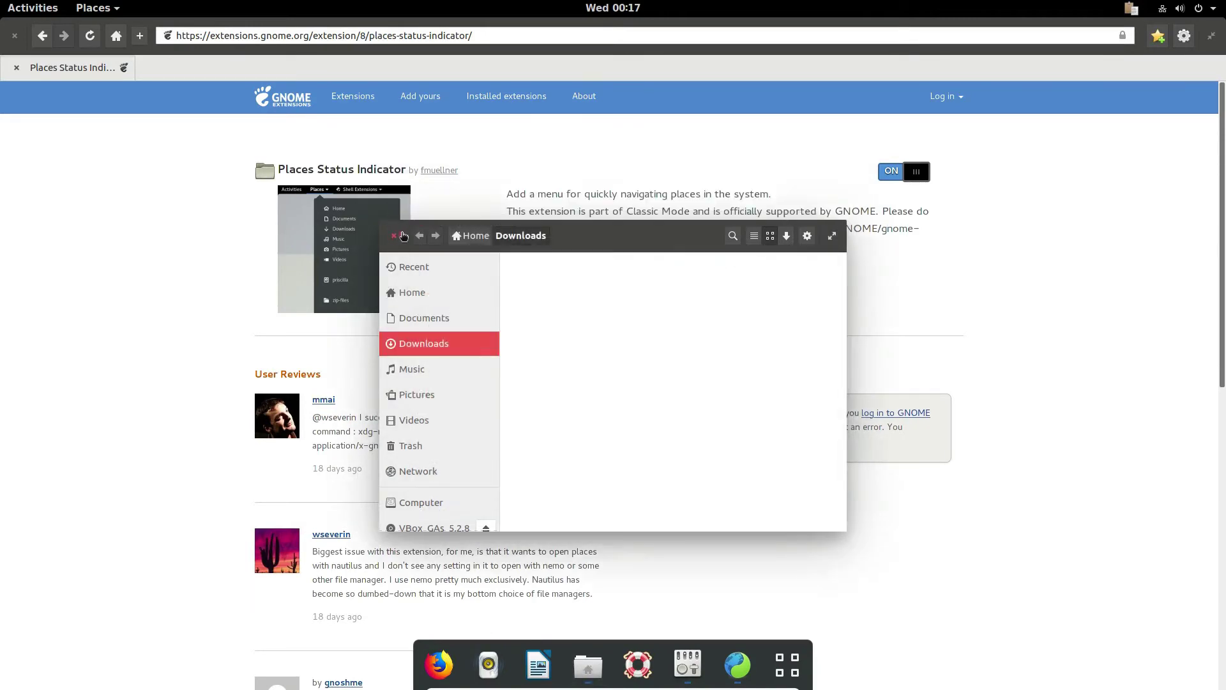
click(393, 205)
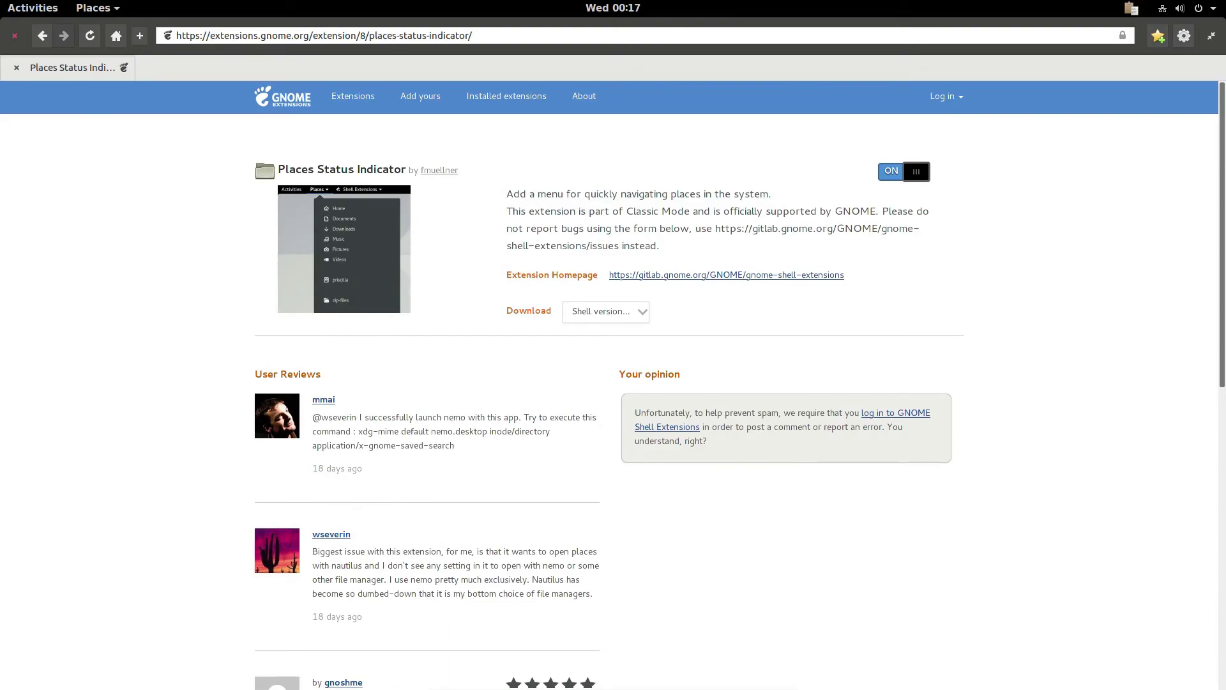
- Close the browser and Tweaks windows, then open and close the application grid twice
click(13, 37)
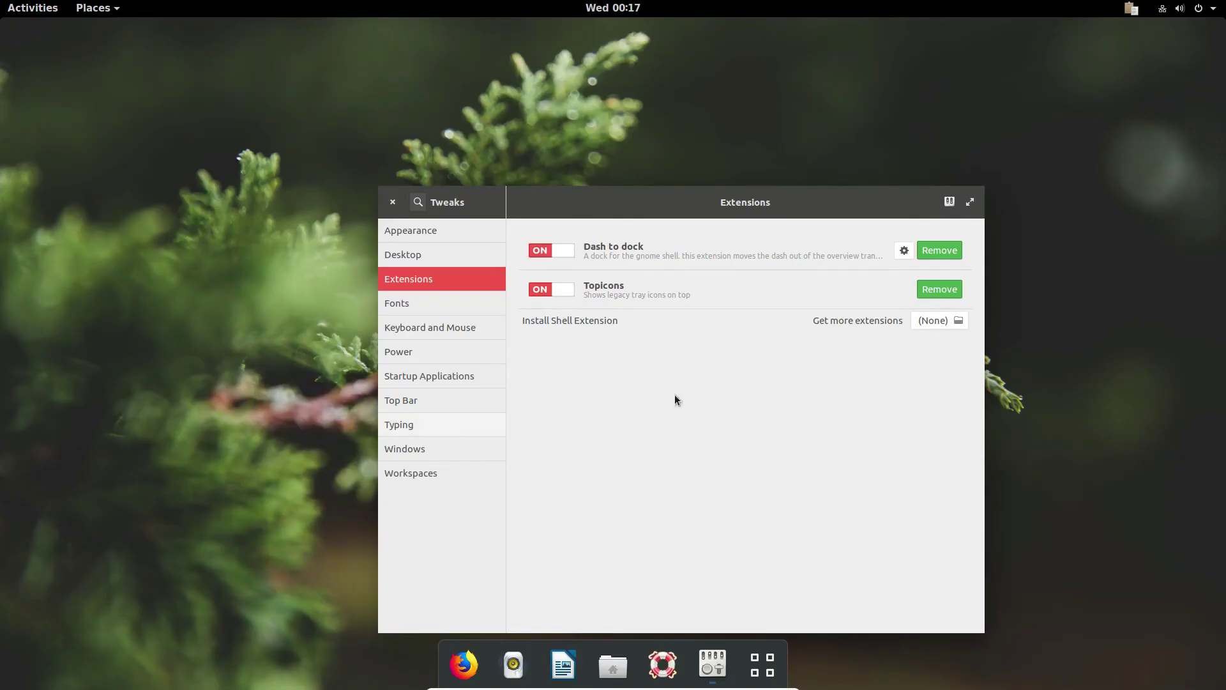
click(392, 202)
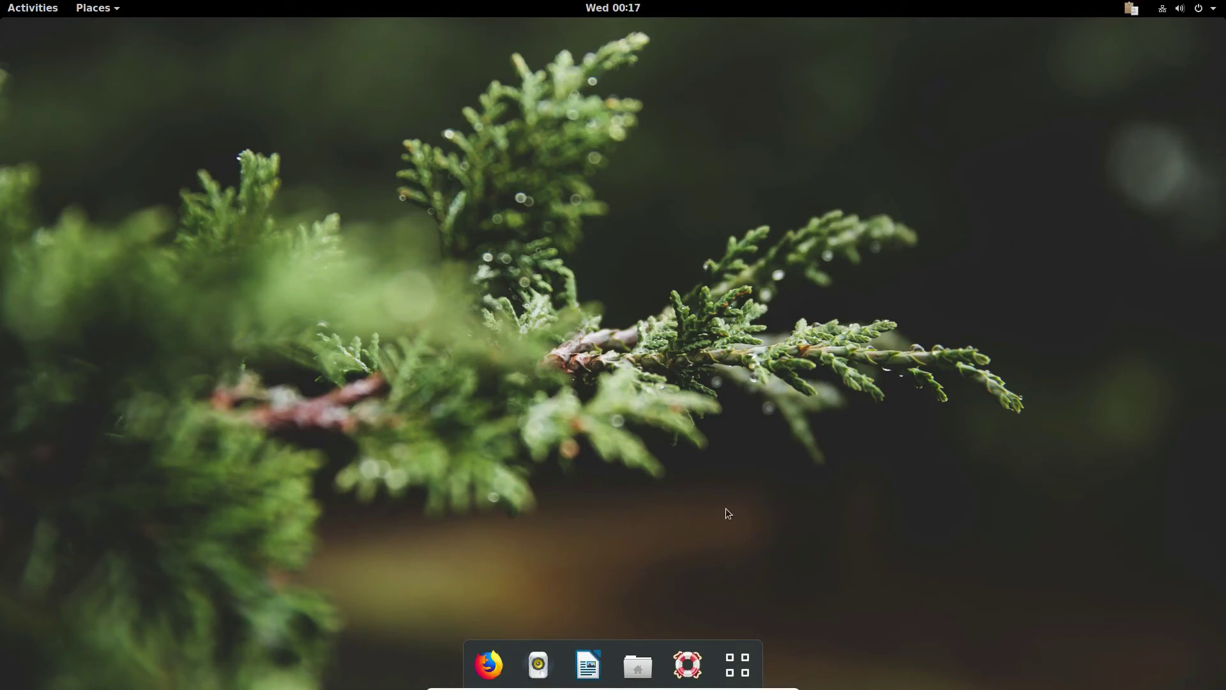
click(738, 664)
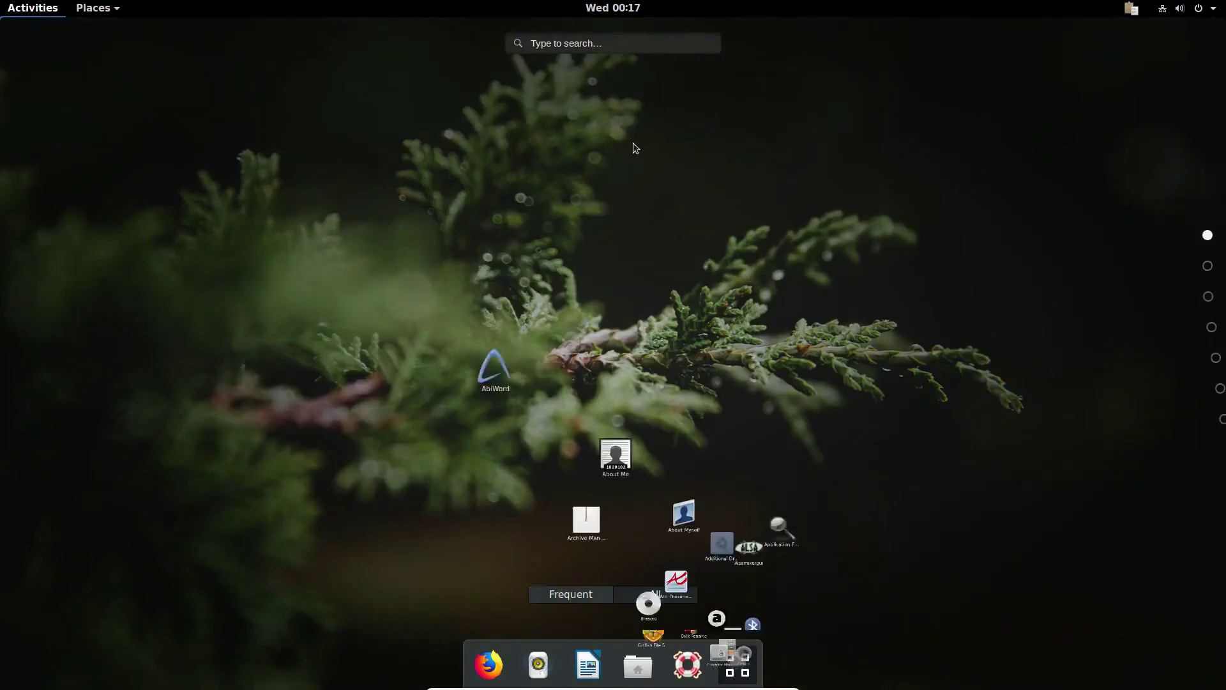
click(737, 664)
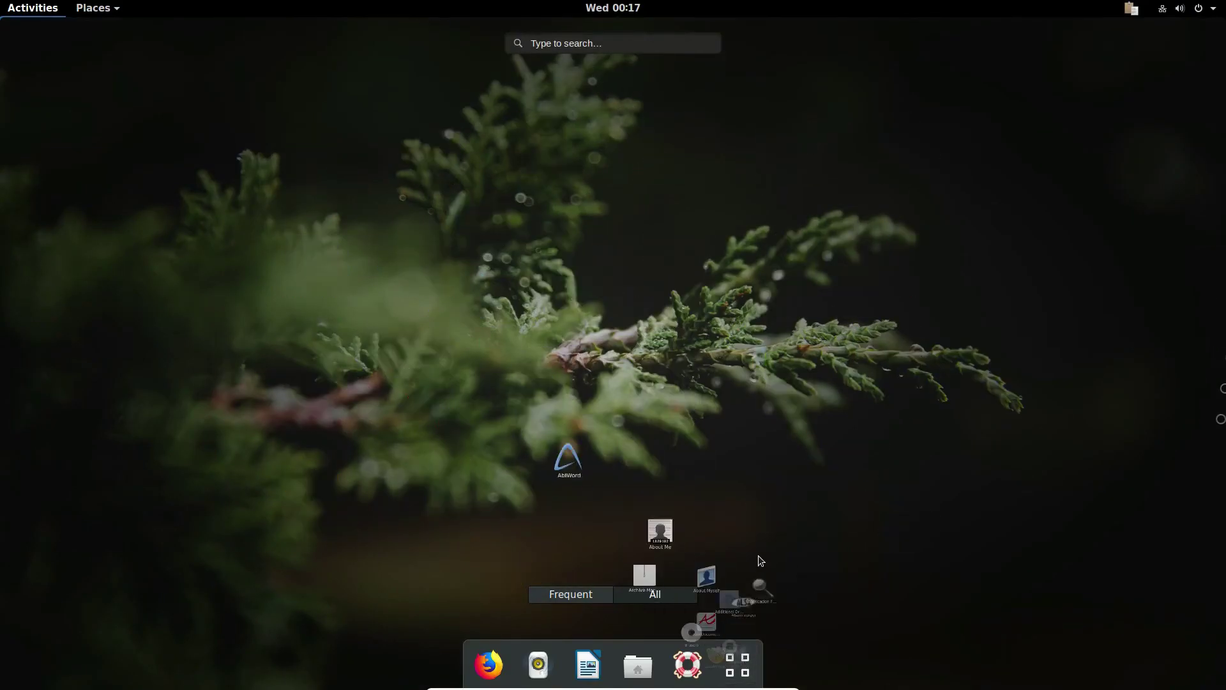
click(738, 670)
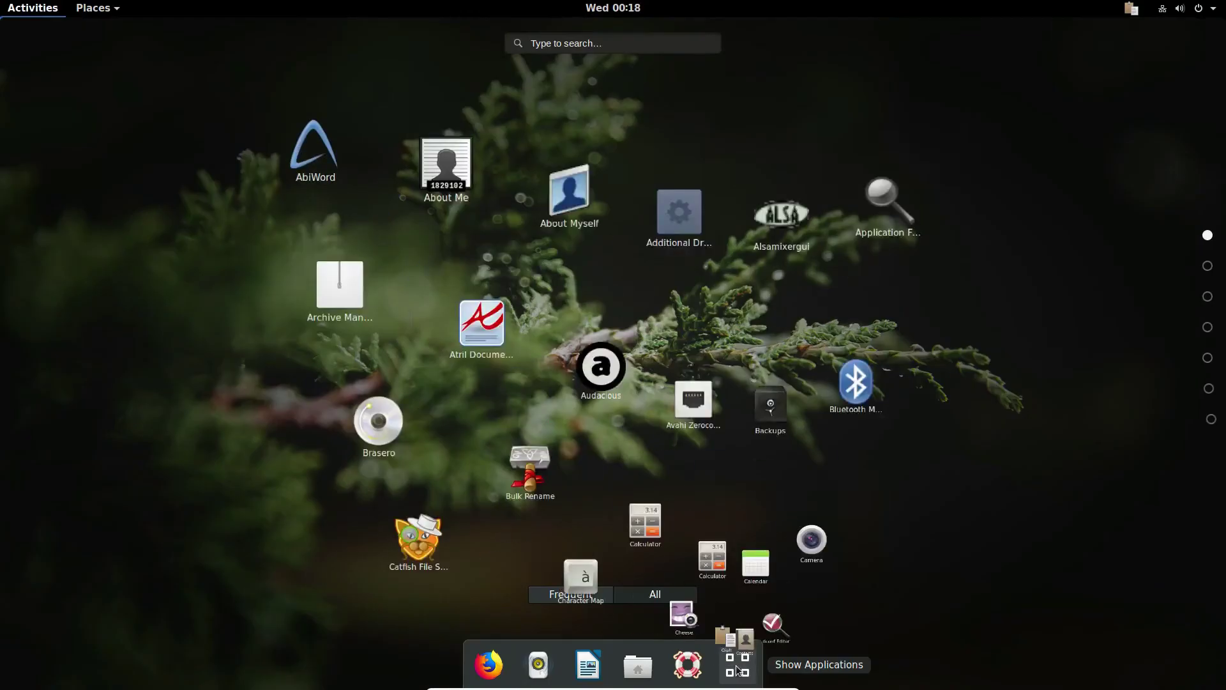
click(738, 669)
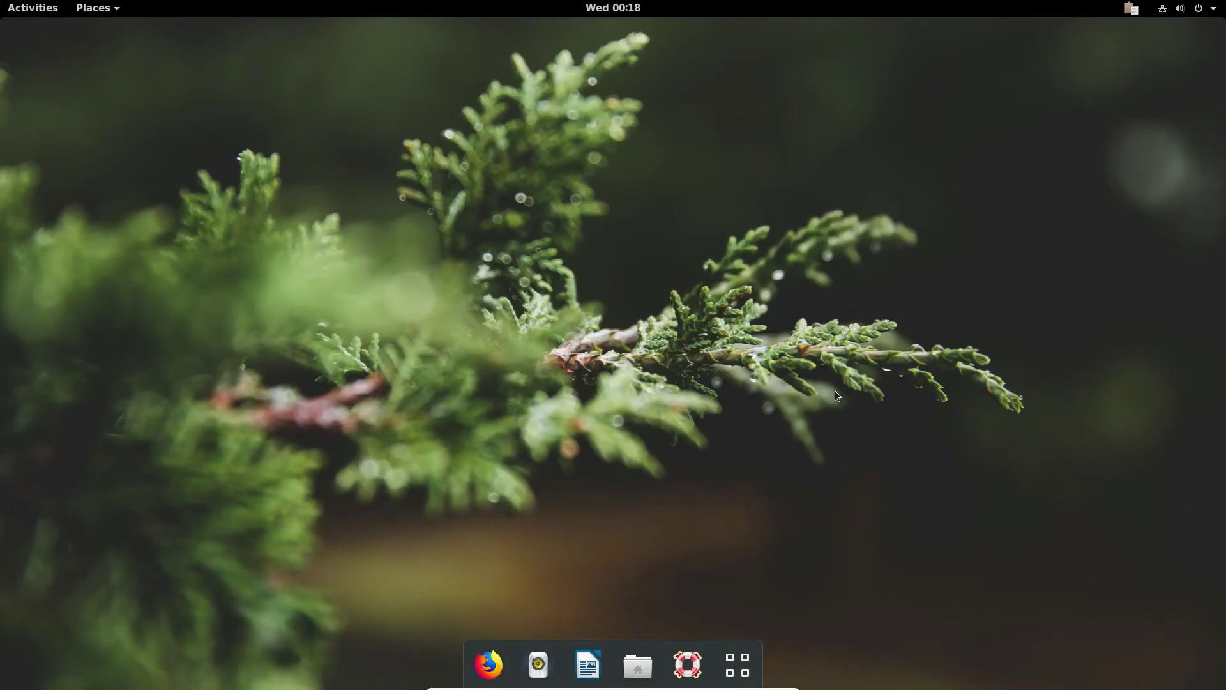
- Launch Tweak Tool from an Activities search and switch Enable animations off
click(737, 669)
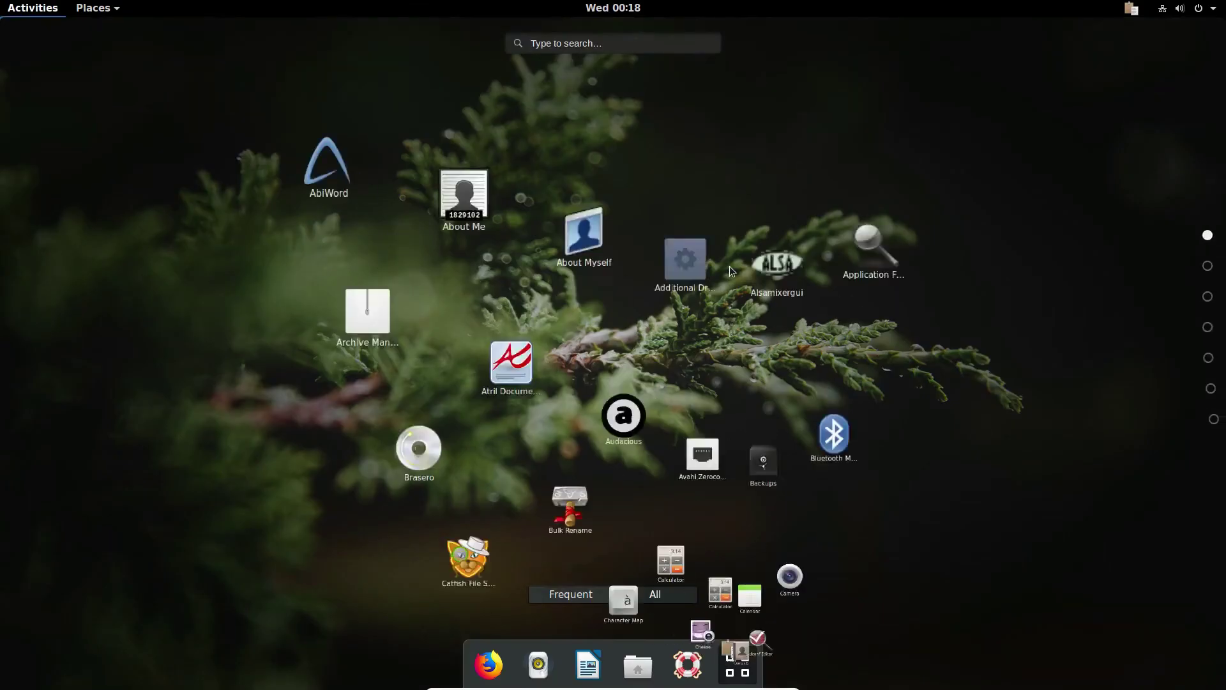
text(twe)
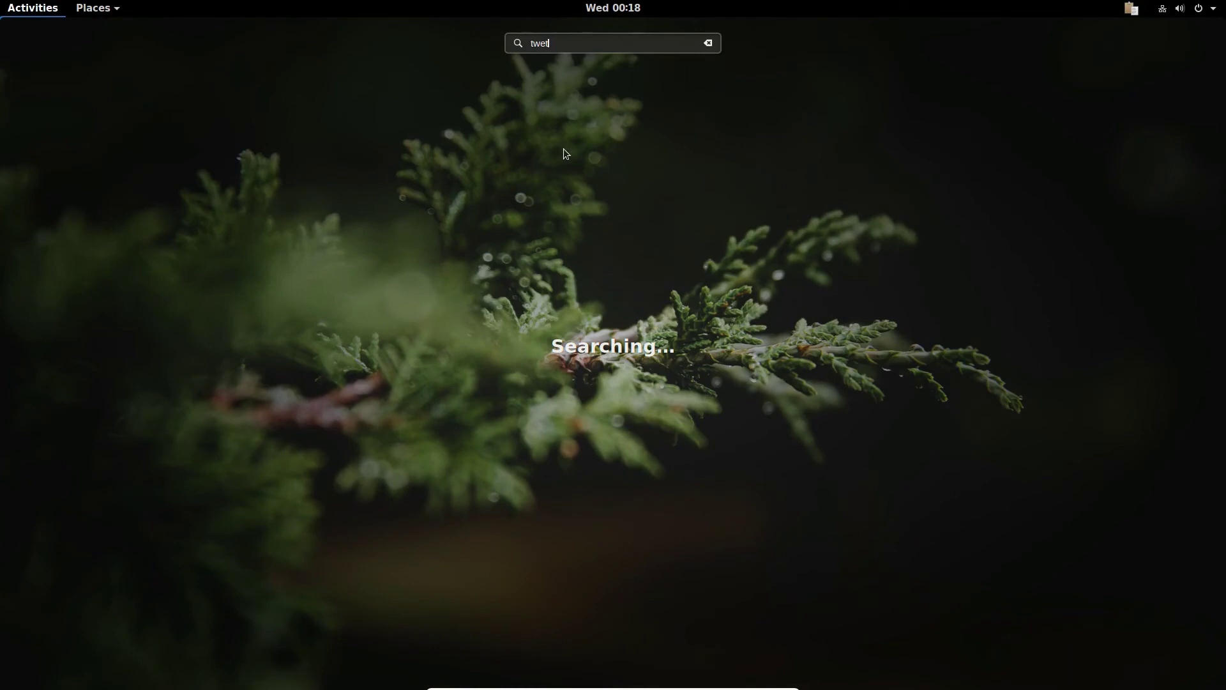
text(la)
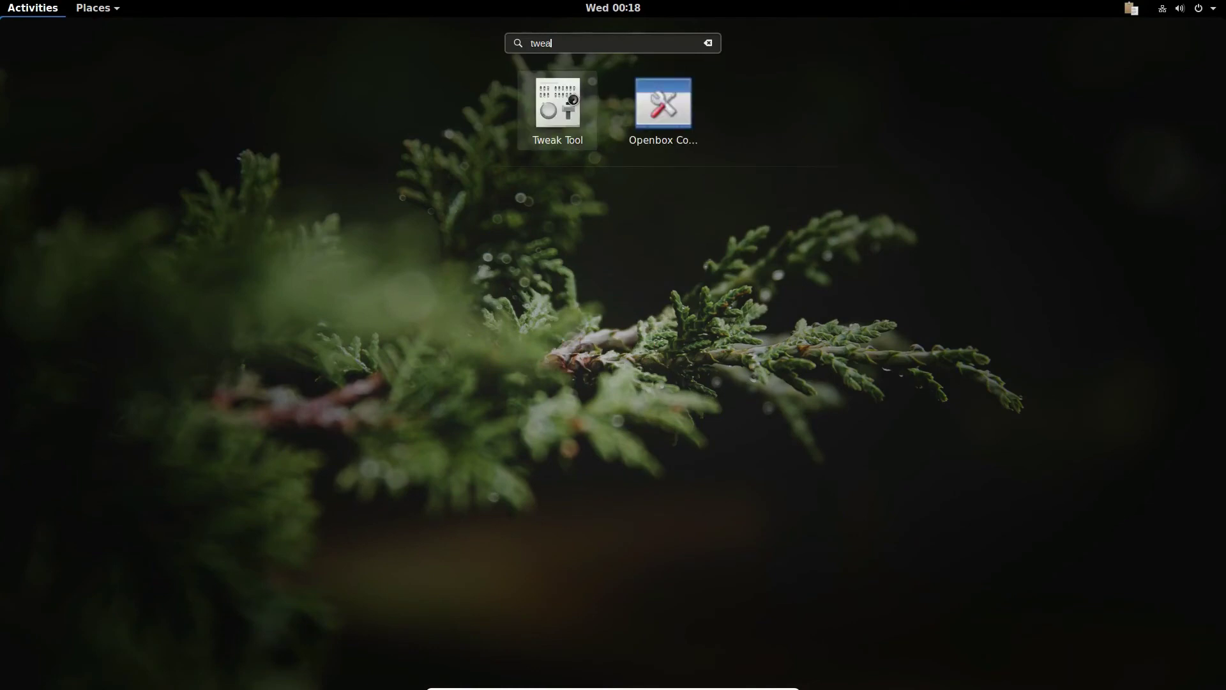
click(560, 114)
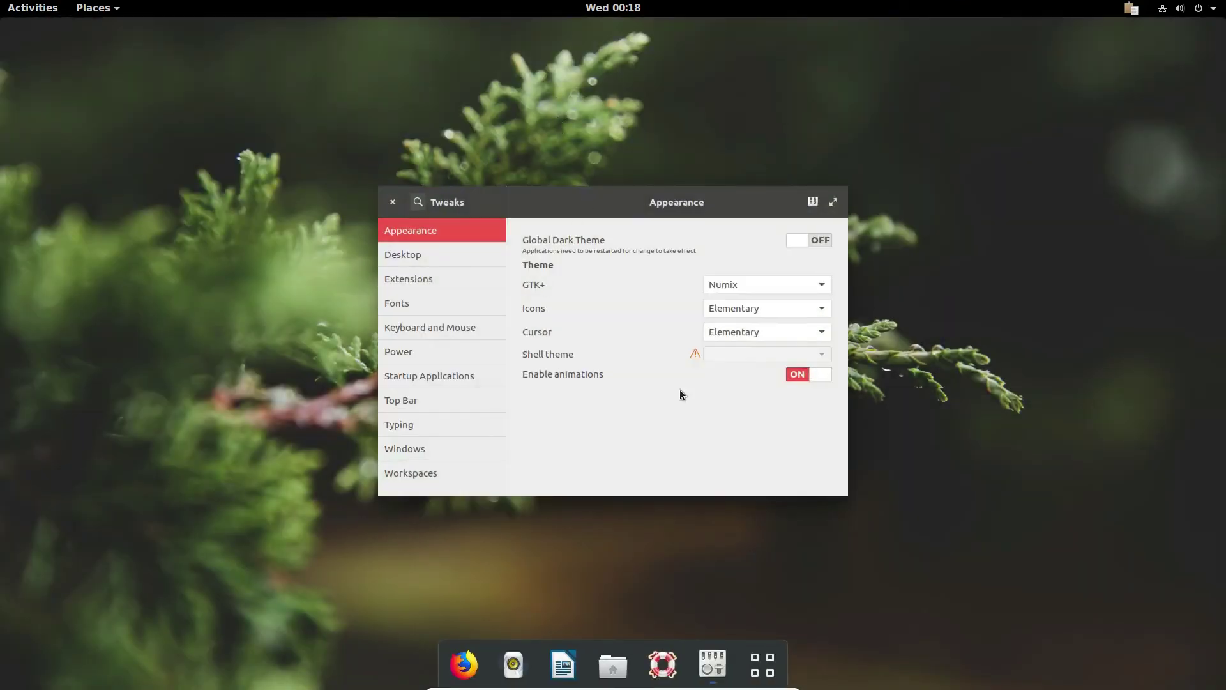
click(807, 374)
- Test the app grid, Places menu and overview without animations, then close Tweaks
click(768, 676)
click(762, 668)
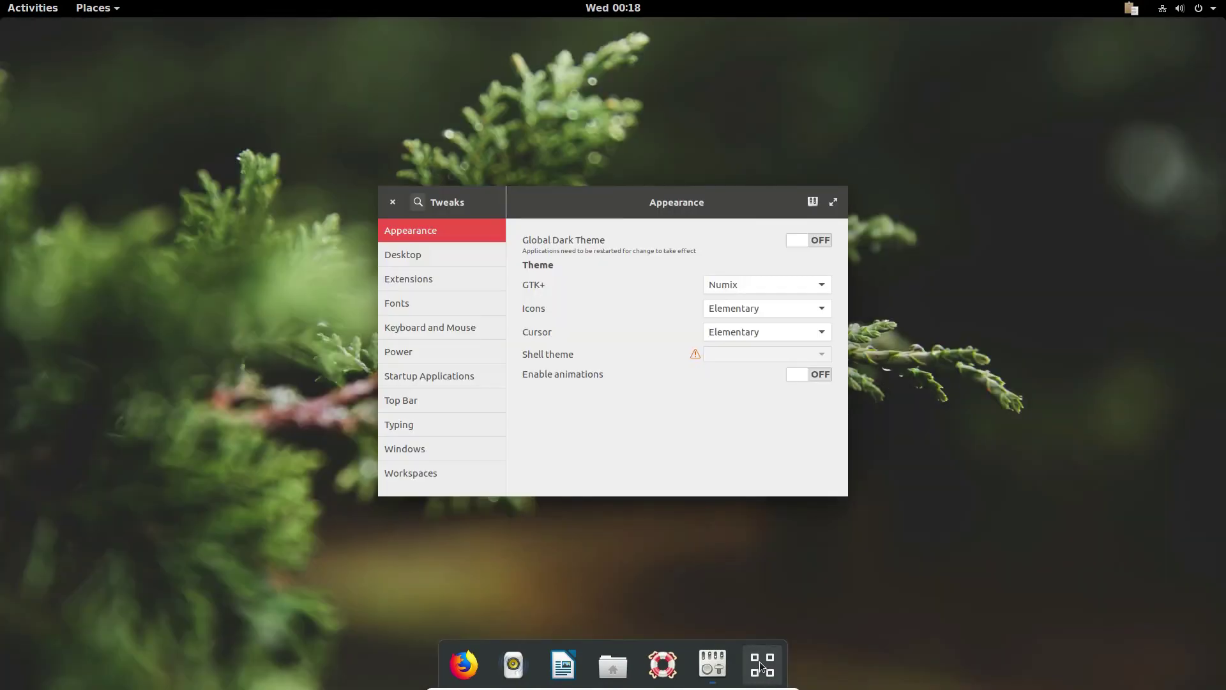
click(761, 668)
click(93, 7)
click(104, 7)
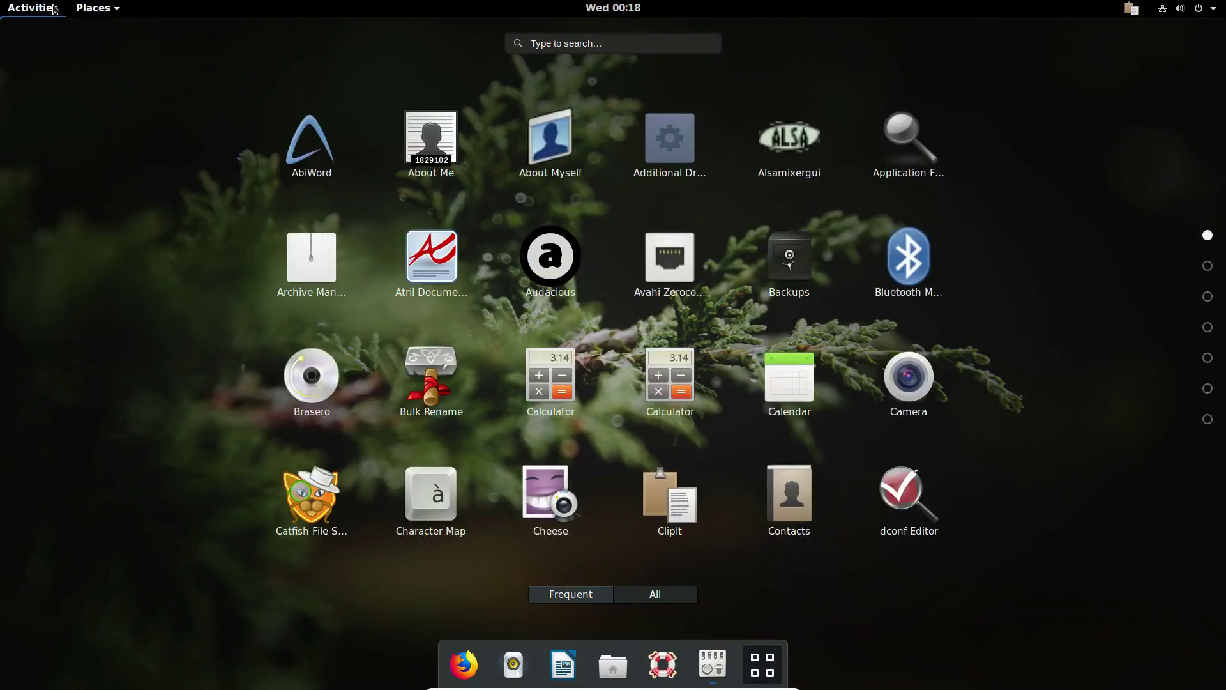
click(38, 8)
click(38, 8)
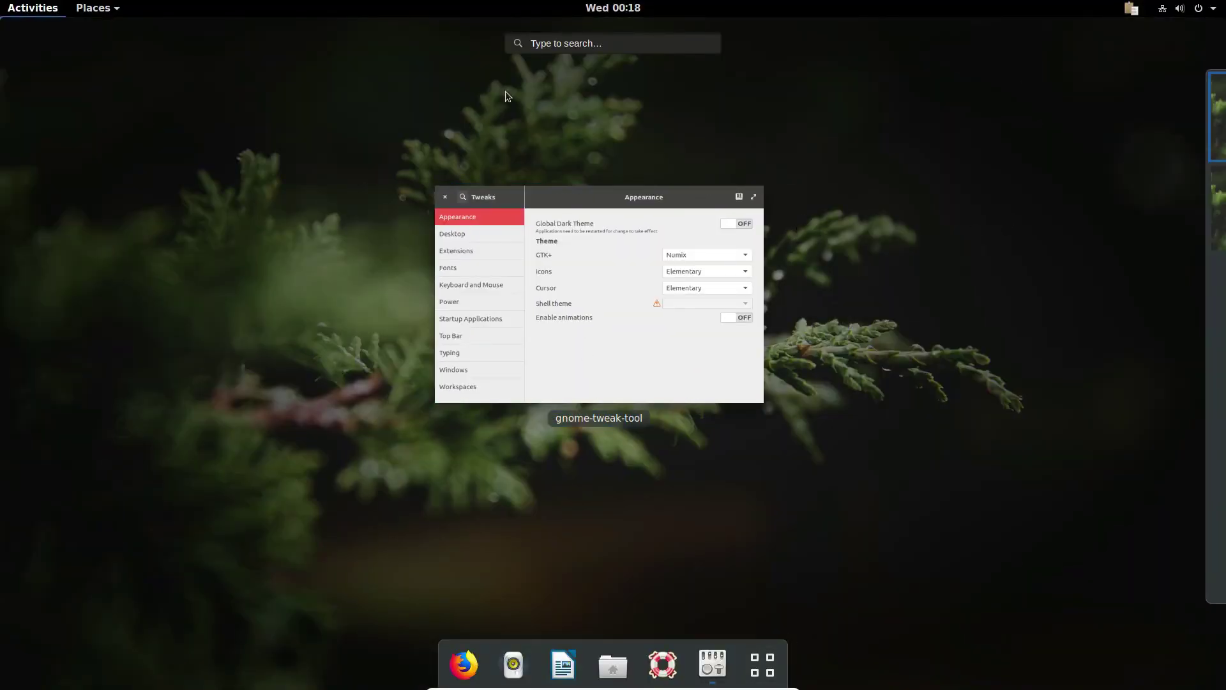
click(39, 9)
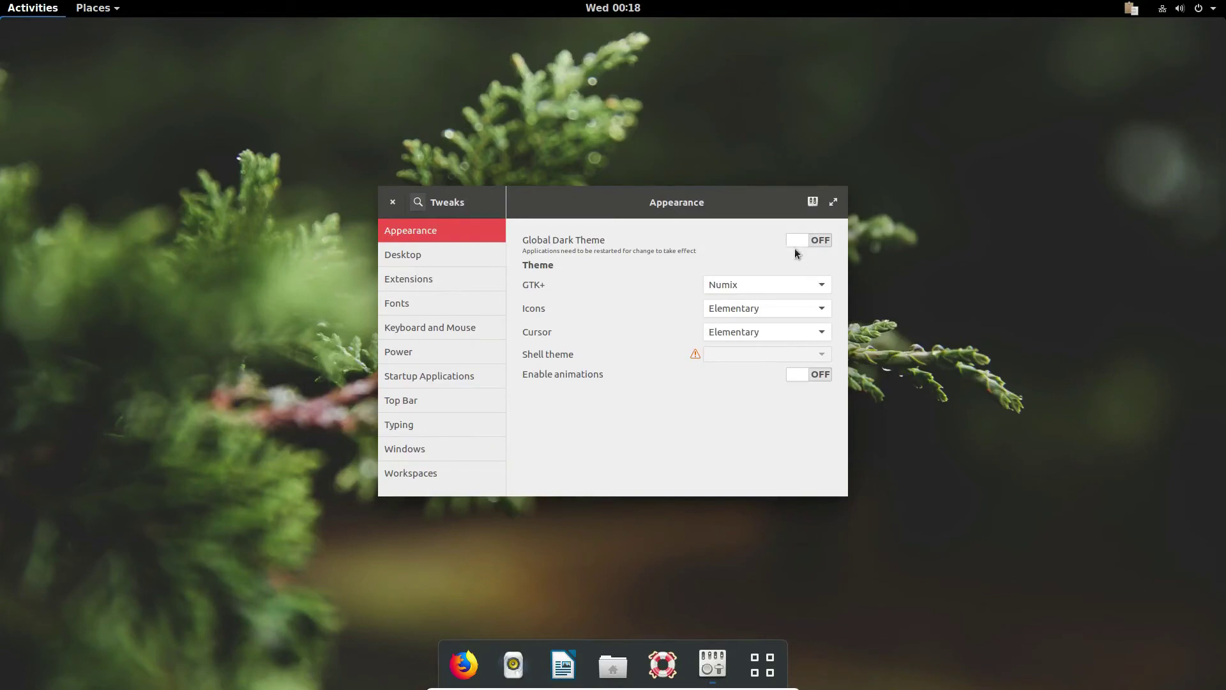
click(392, 203)
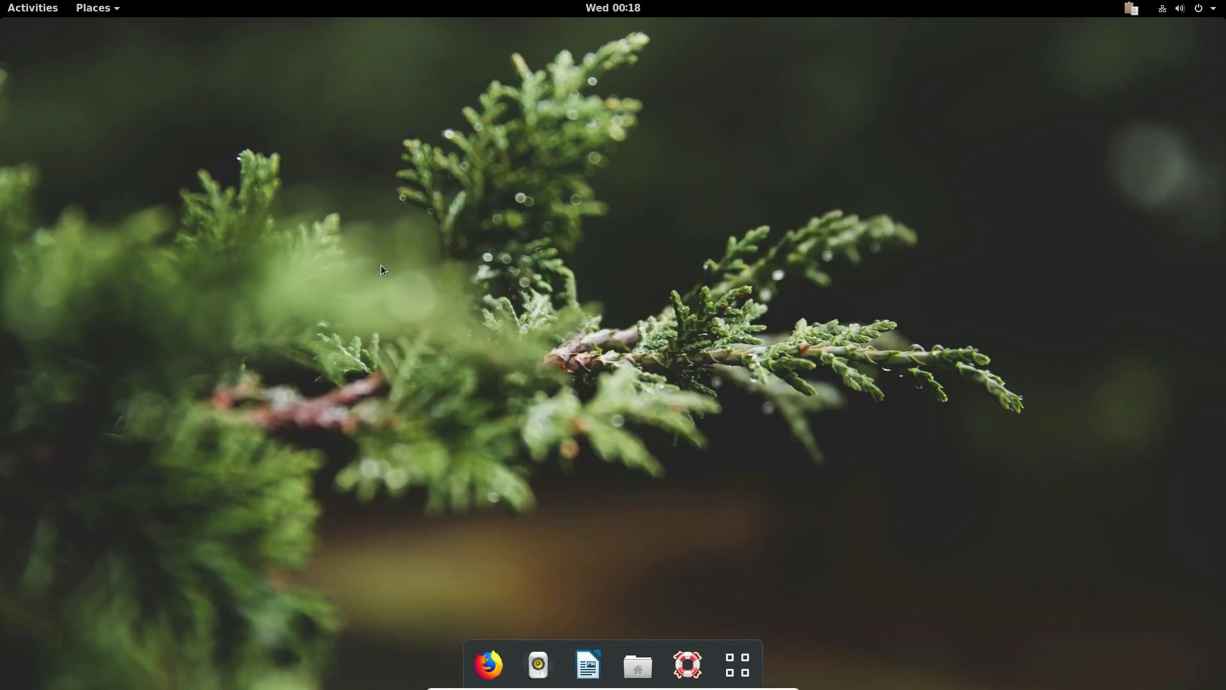
- Reopen the browser from the app grid and go to the extensions.gnome.org main list
click(742, 665)
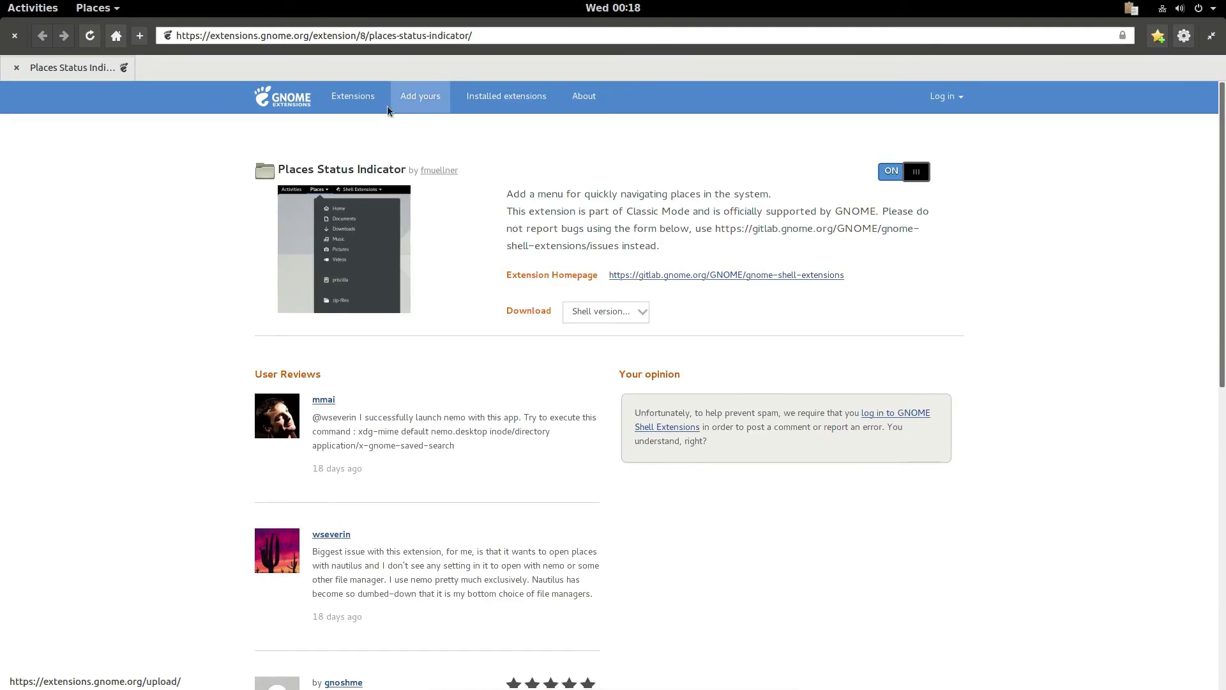
click(371, 106)
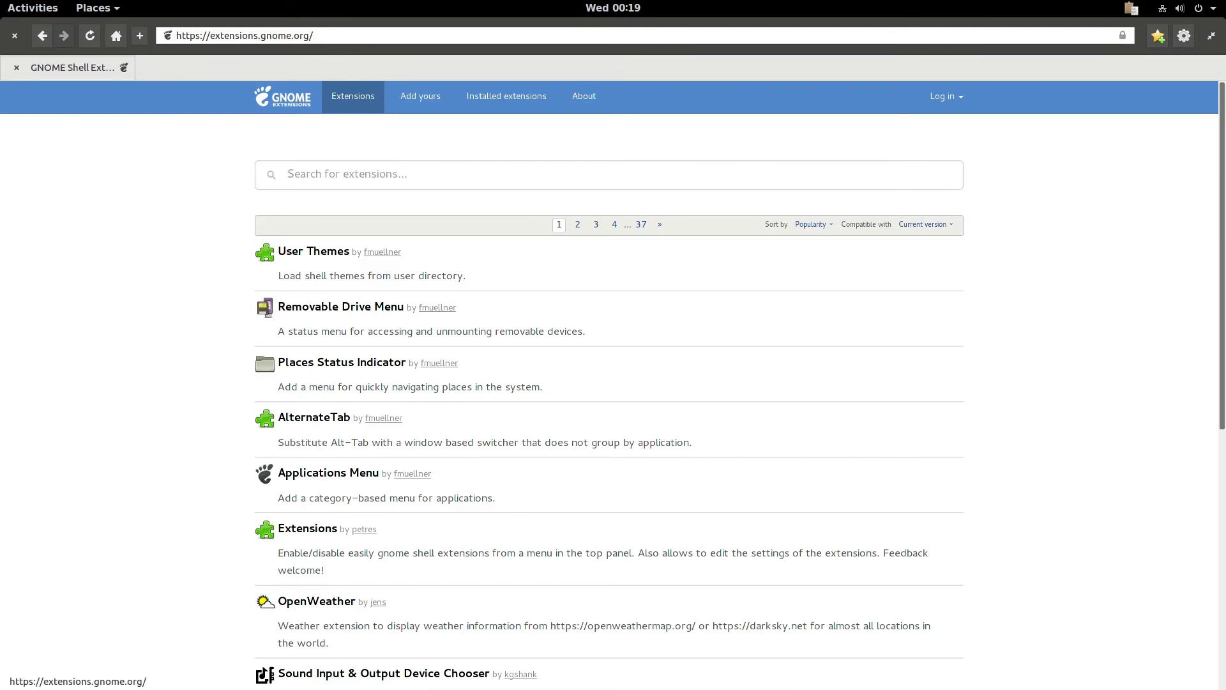
- Search 'Impatience', open its page, switch it on and confirm the install
click(332, 170)
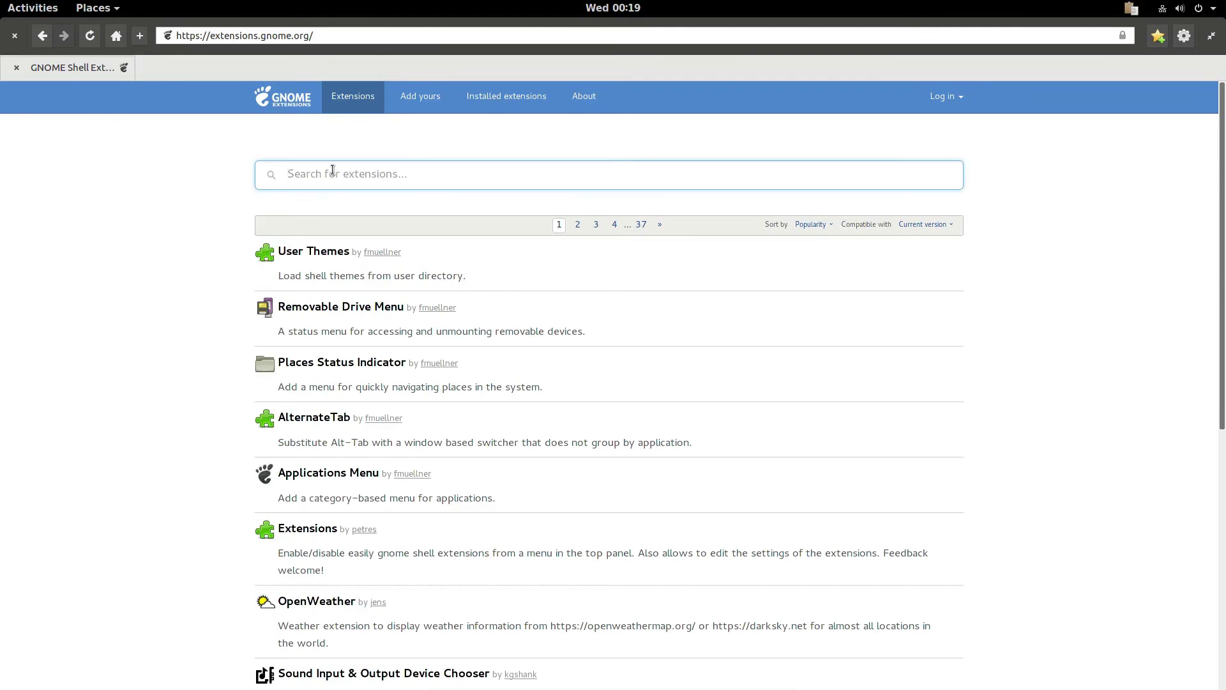
text(Impatience)
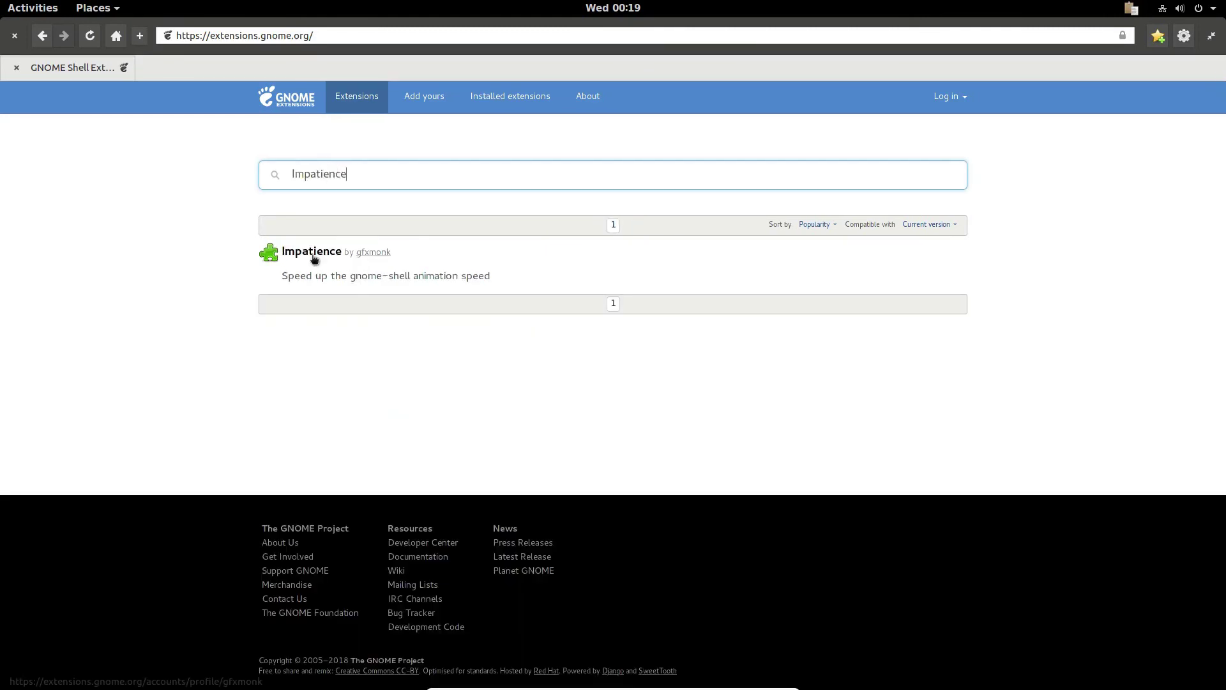
click(325, 255)
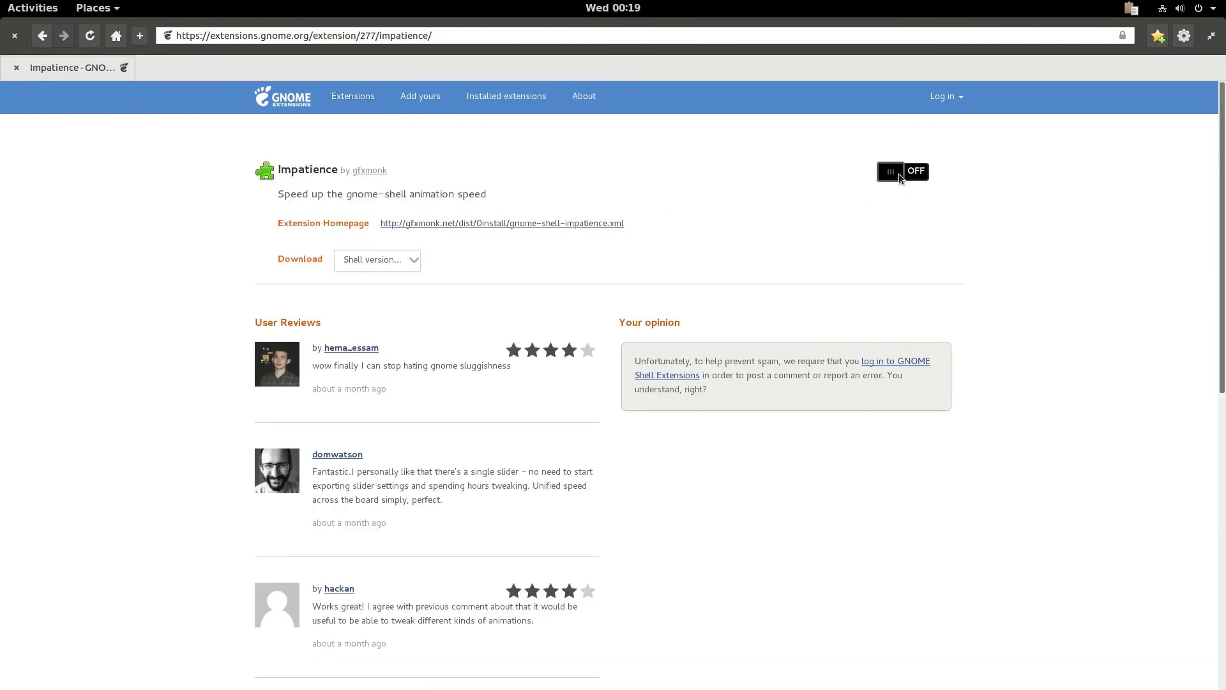
click(898, 173)
click(757, 382)
click(47, 11)
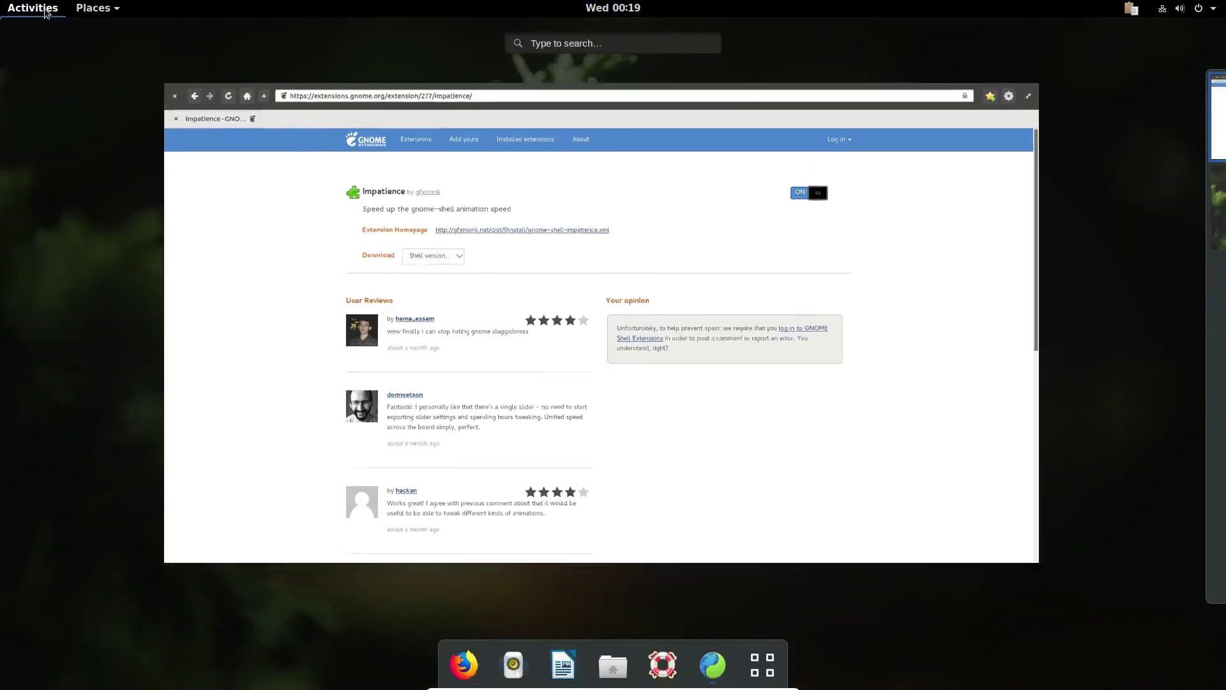
click(47, 11)
click(47, 11)
click(94, 7)
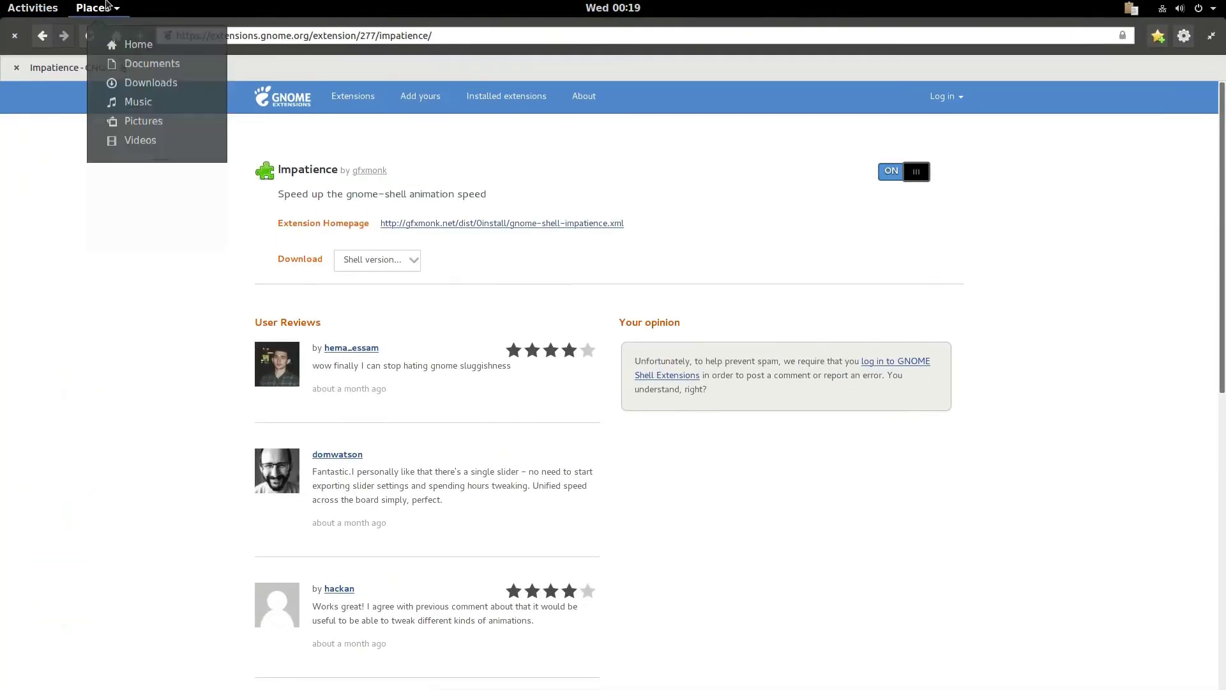
click(105, 7)
click(32, 8)
click(752, 678)
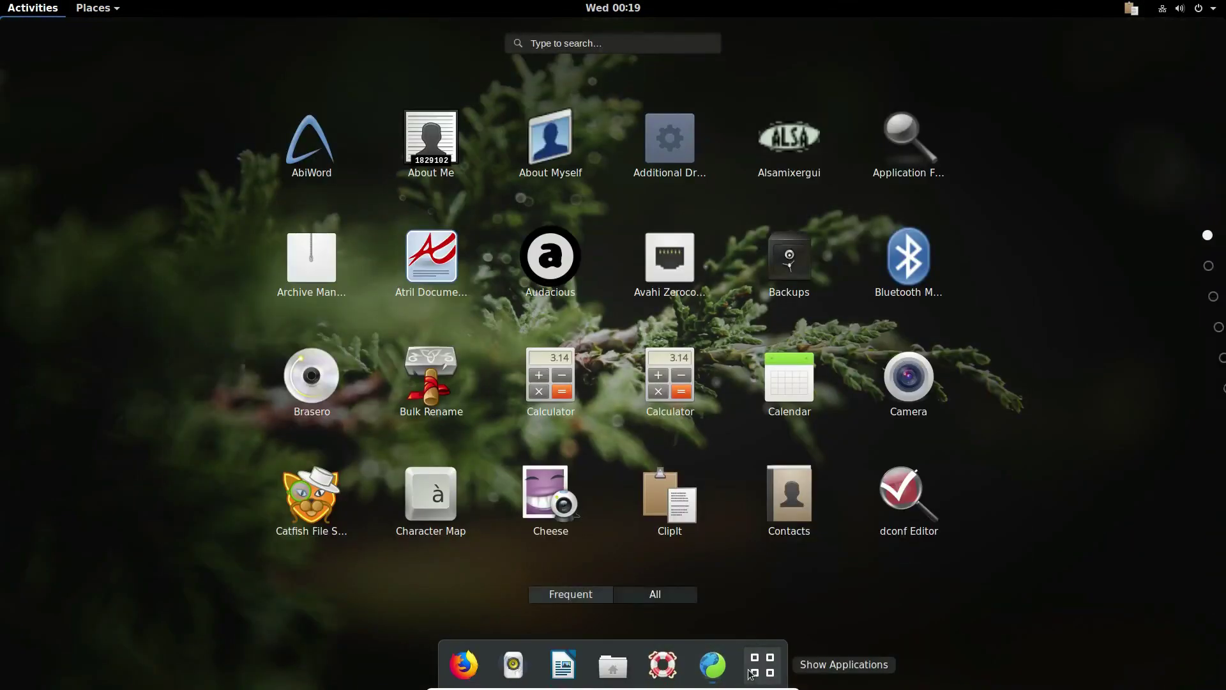
click(752, 678)
click(752, 672)
click(752, 673)
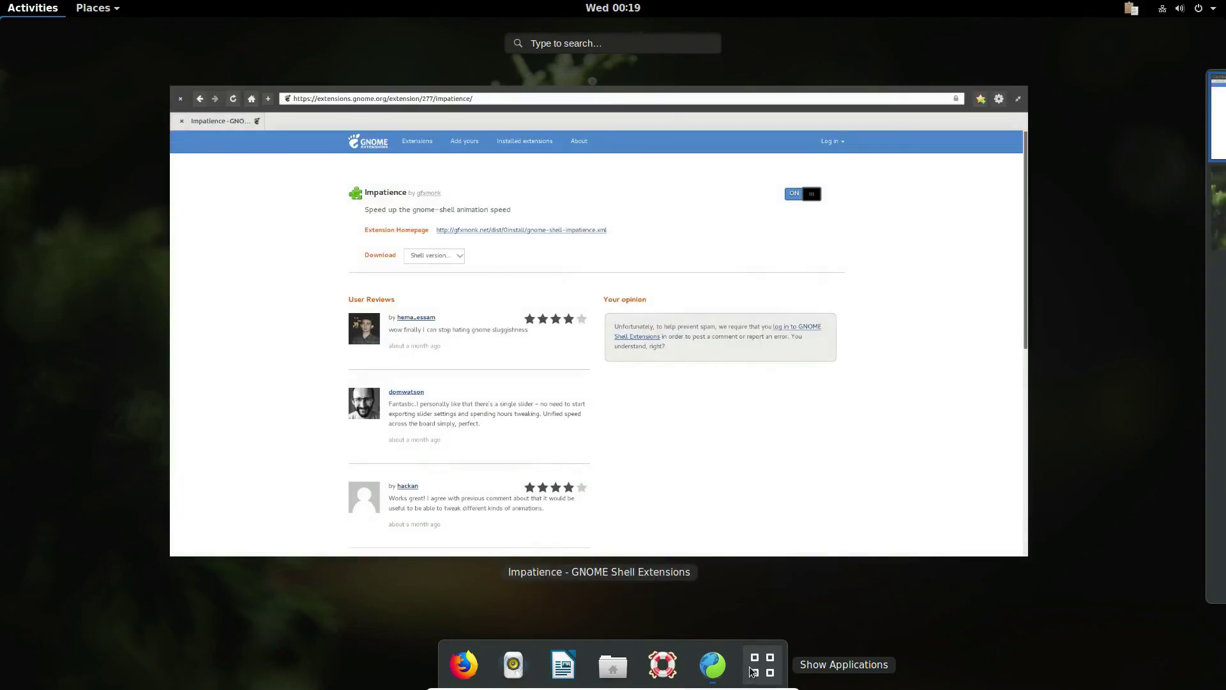
click(752, 672)
click(613, 687)
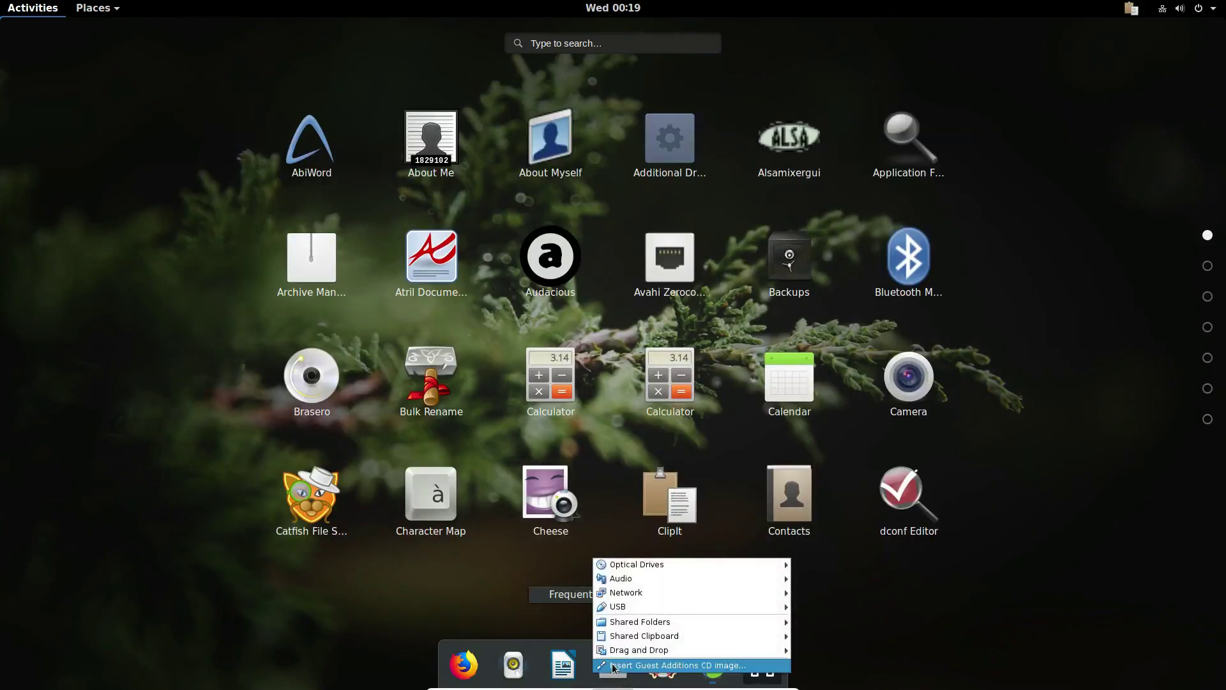
click(276, 600)
click(26, 9)
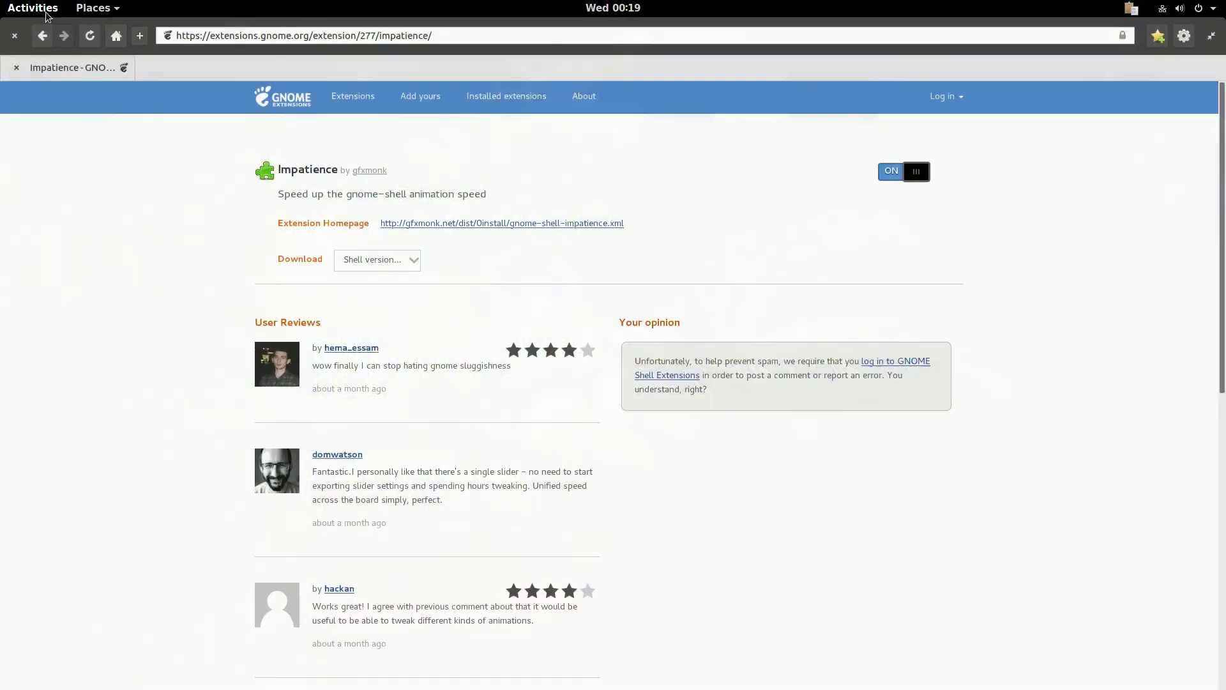
click(29, 7)
scroll(650, 411, down, 1)
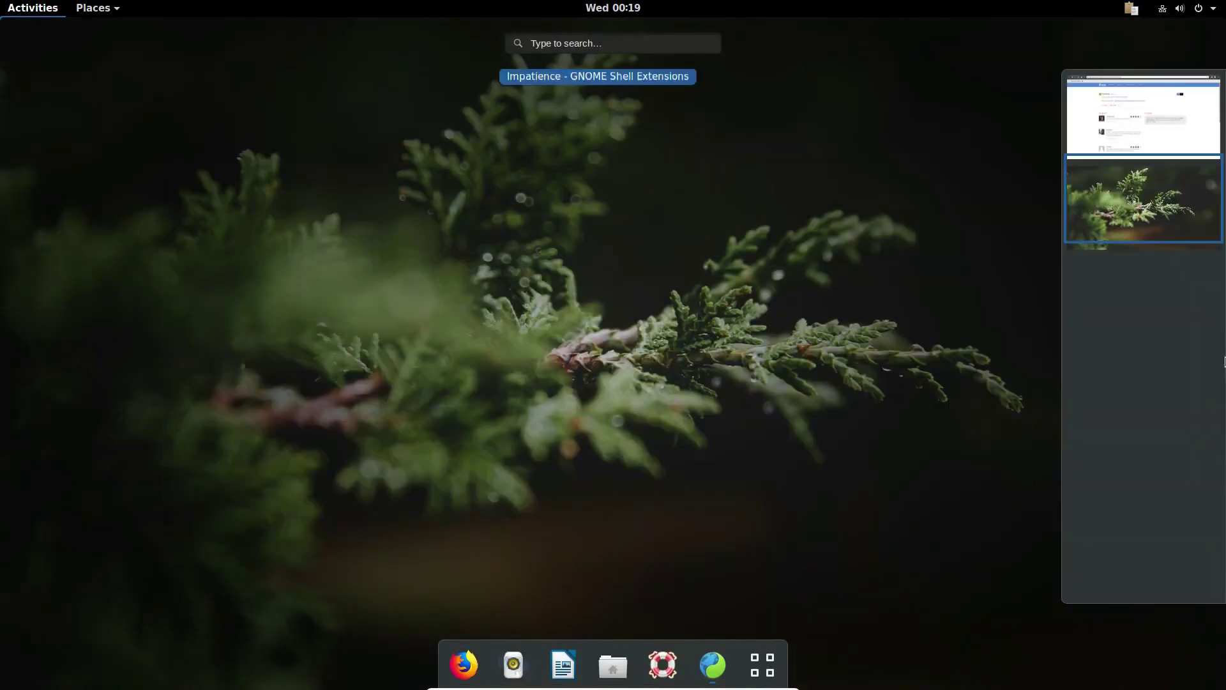
scroll(177, 165, up, 1)
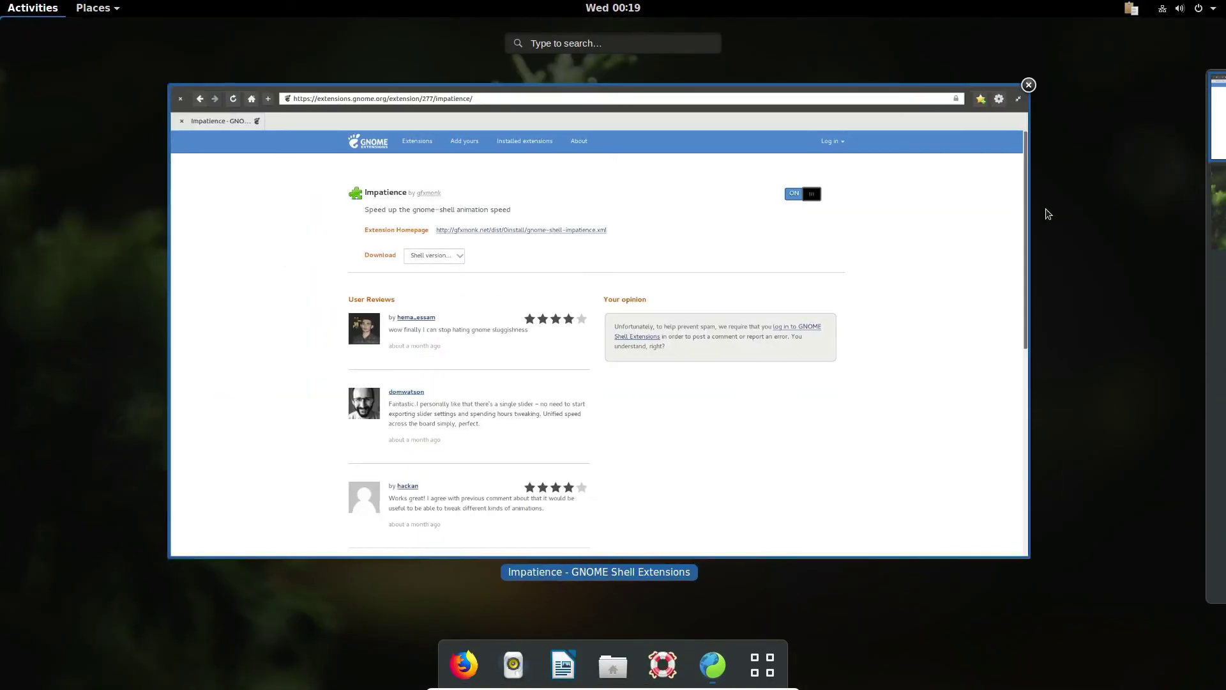